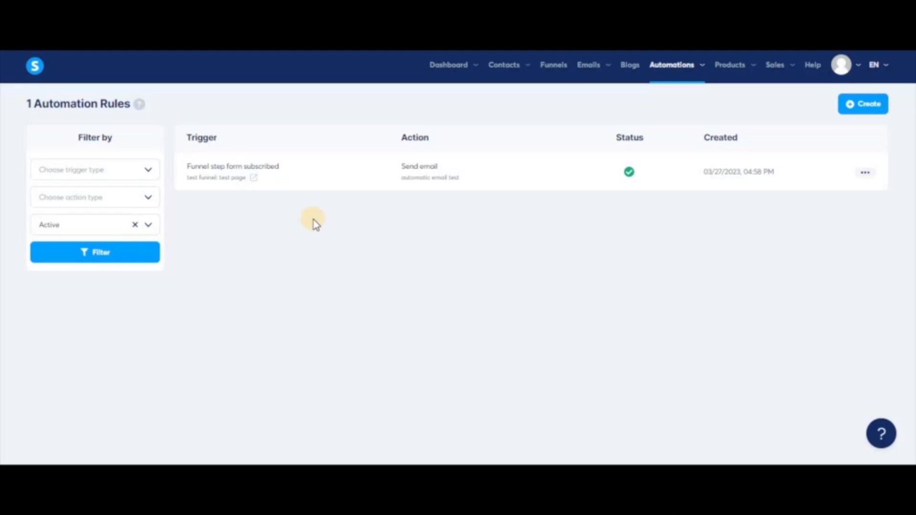
- Examine the automation rule triggers available for the Sales page of sell test funnel, and return to the automation rules list
mouse_move(673, 66)
left_click(551, 66)
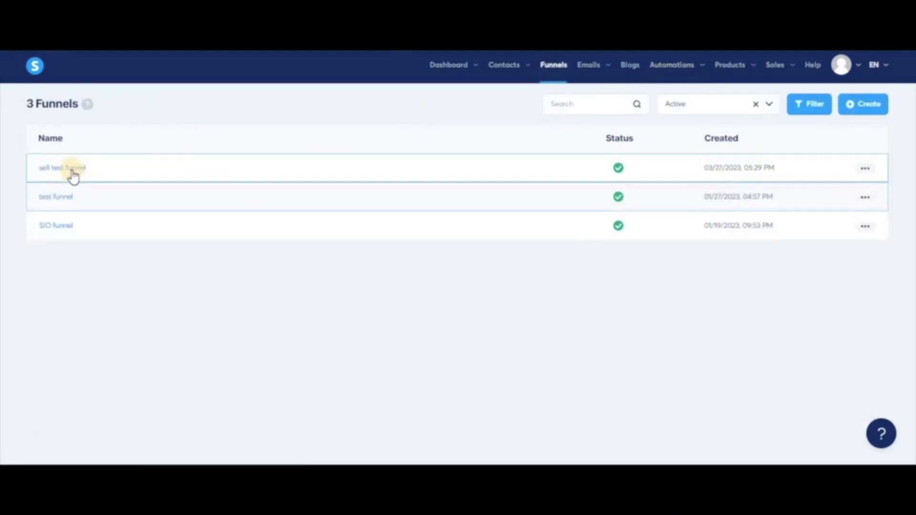
left_click(70, 169)
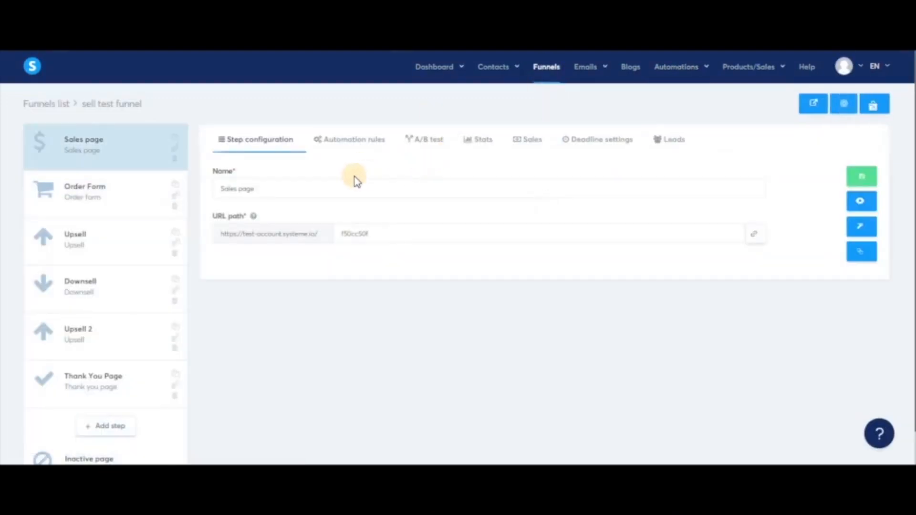
left_click(354, 140)
left_click(832, 176)
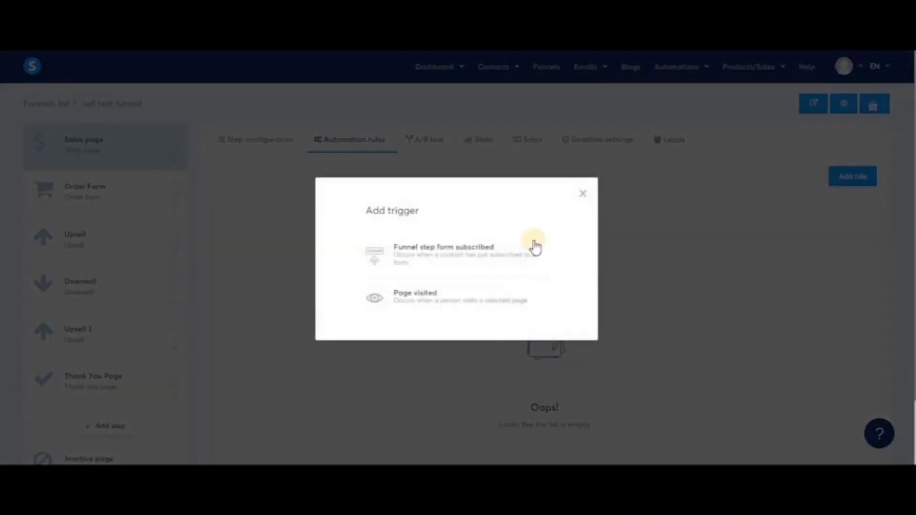
left_click(654, 254)
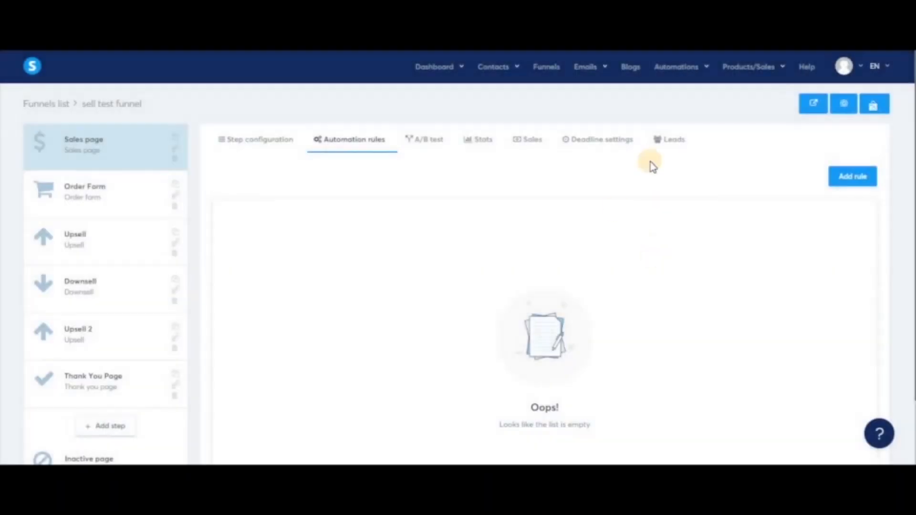
left_click(665, 93)
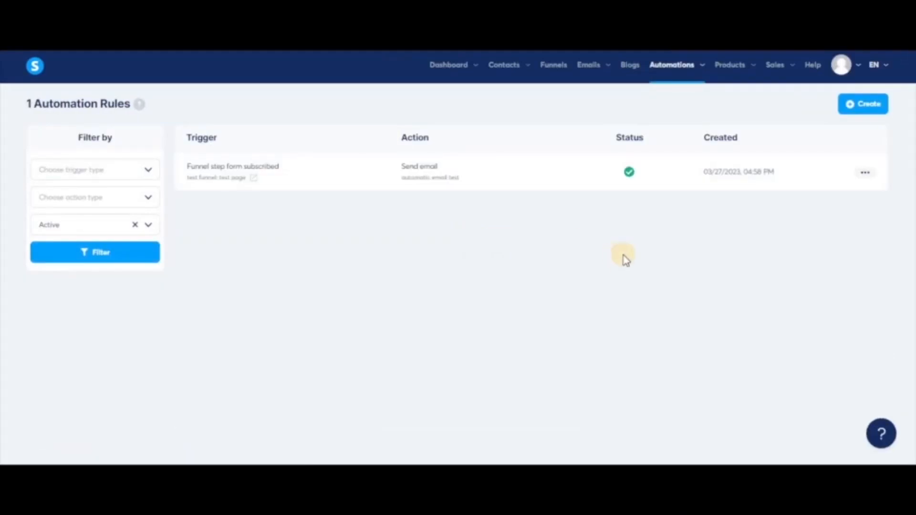
- Start a new automation rule and add a Send email action using the email "automatic email test"
left_click(865, 107)
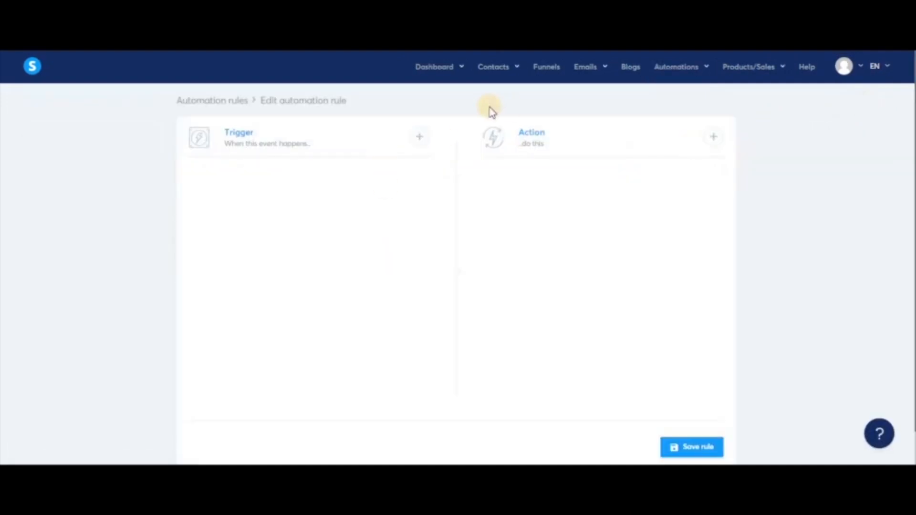
left_click(420, 138)
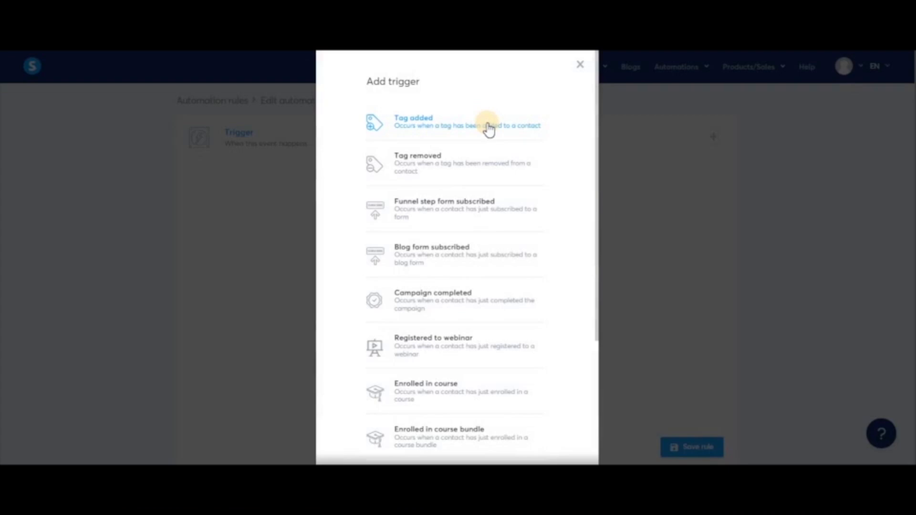
left_click(703, 167)
left_click(710, 143)
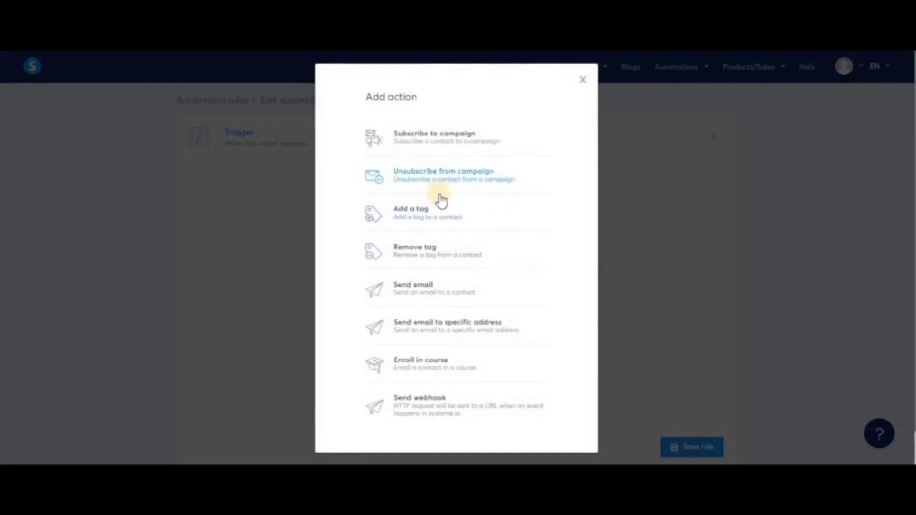
left_click(419, 291)
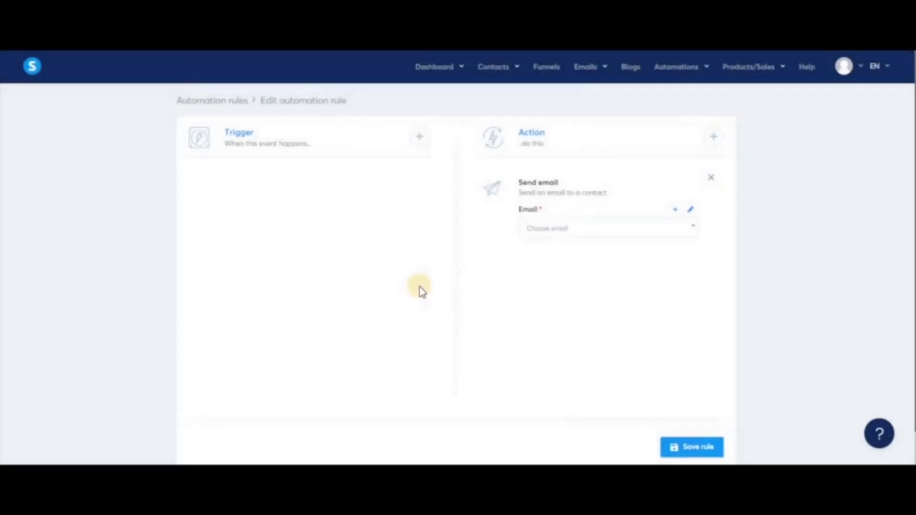
left_click(682, 229)
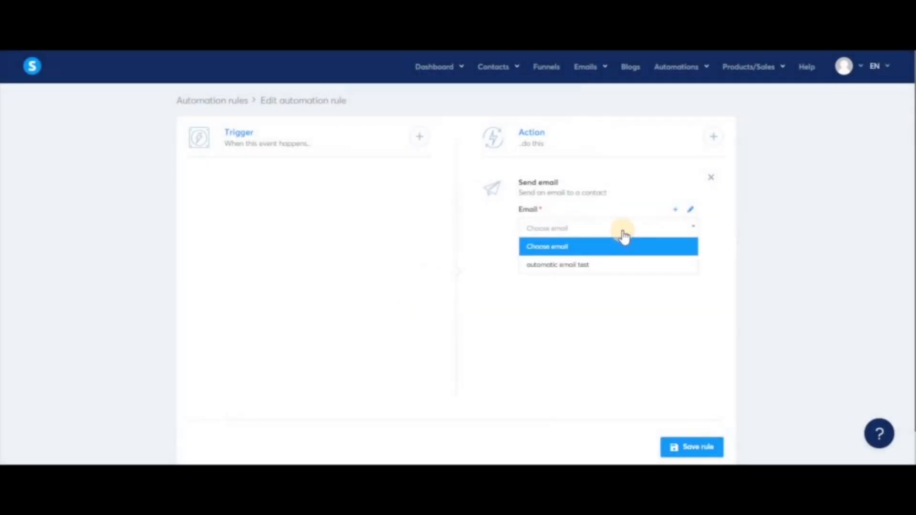
left_click(686, 213)
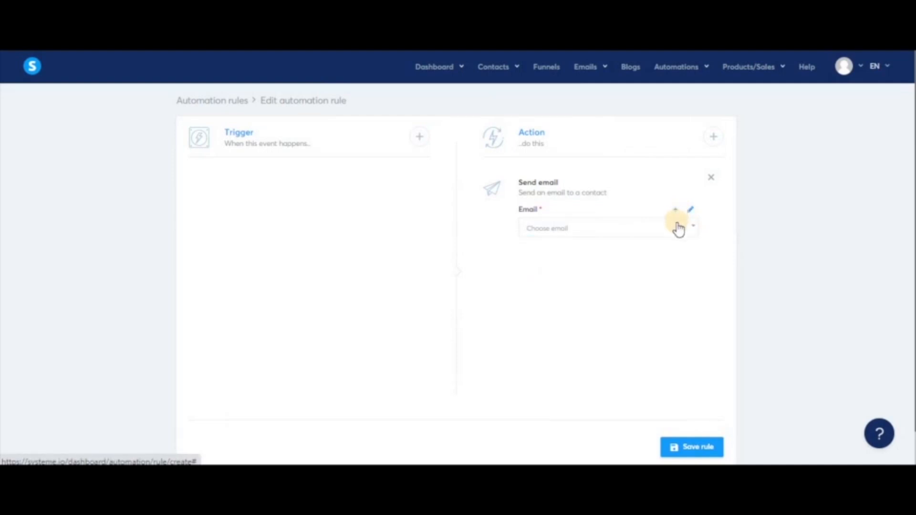
left_click(657, 230)
left_click(609, 267)
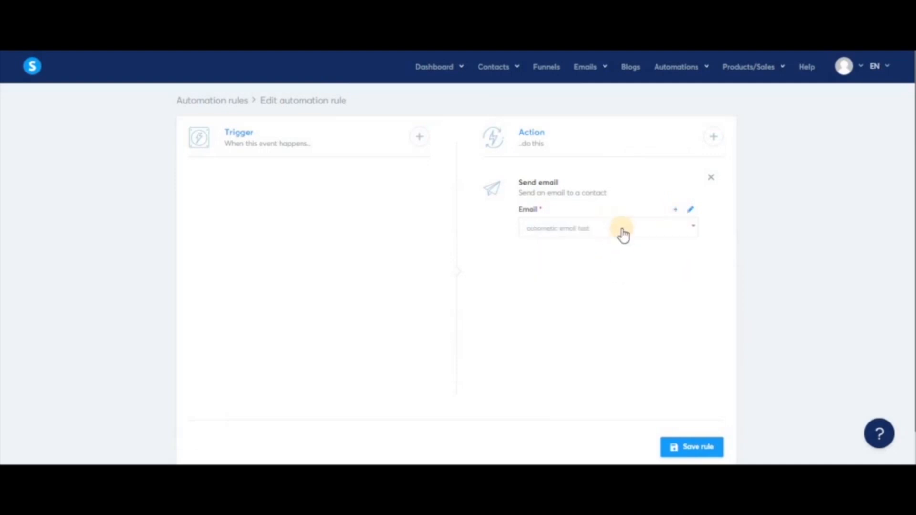
left_click(691, 210)
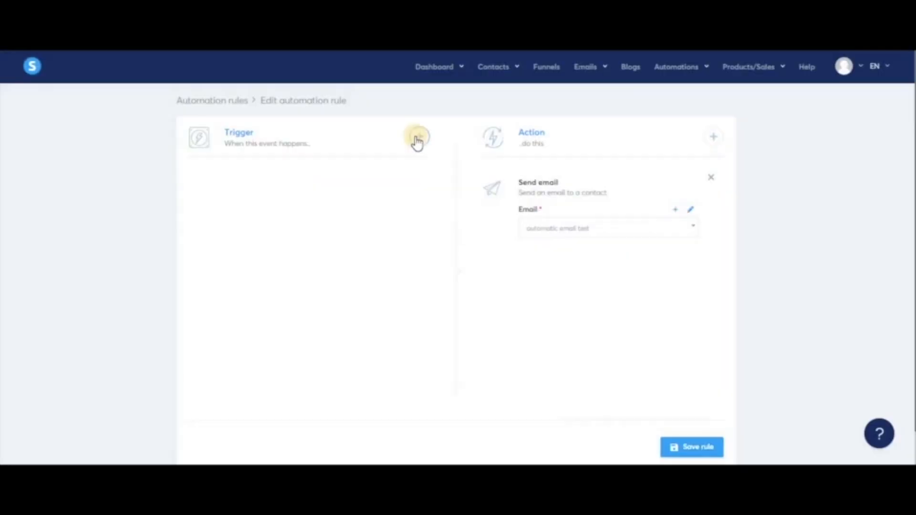
- Add a Tag added trigger for the tag "tag example 1" and save the rule
left_click(418, 137)
left_click(445, 129)
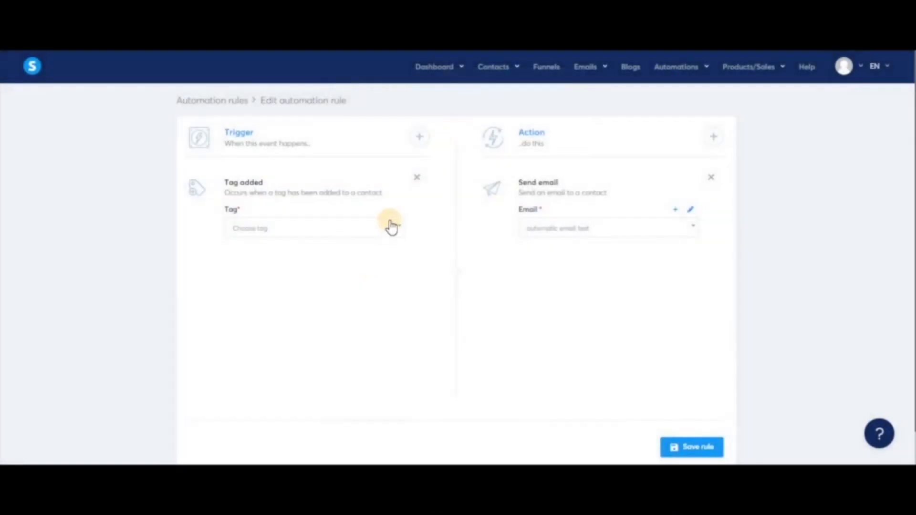
left_click(391, 227)
left_click(334, 265)
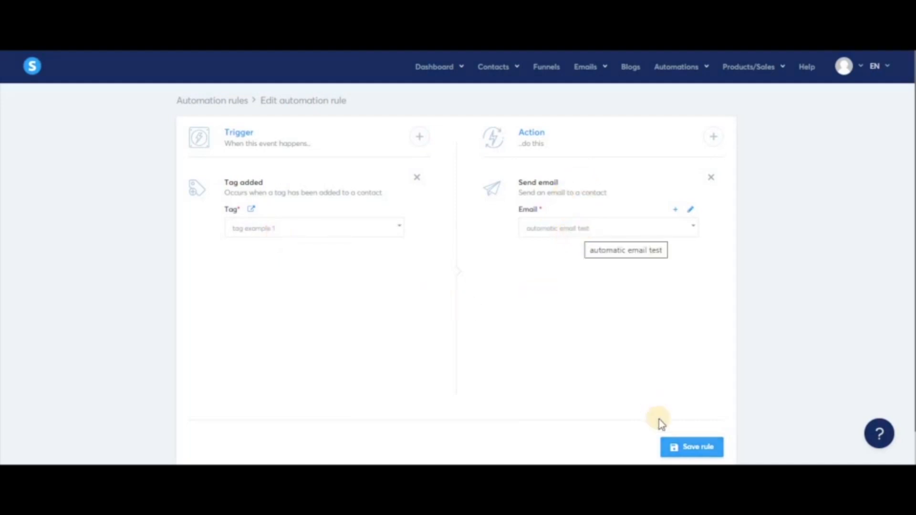
left_click(694, 447)
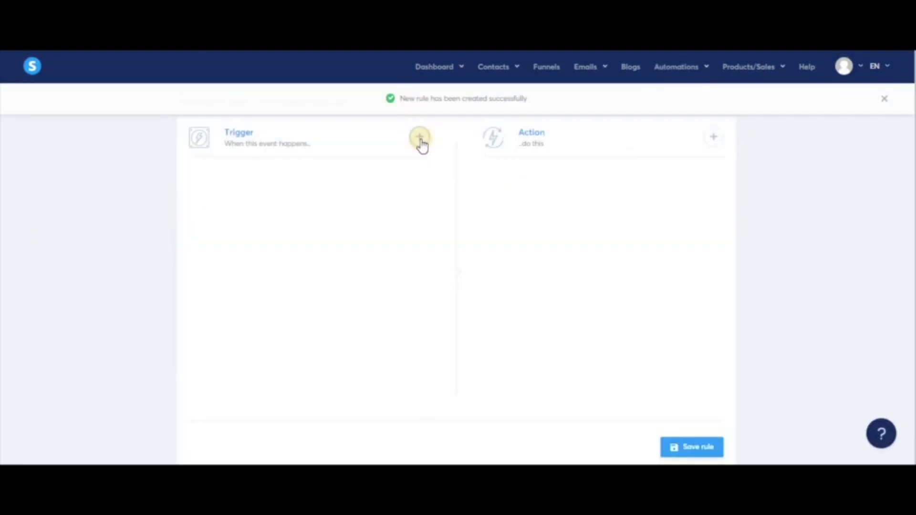
- Set up another rule with a Tag removed trigger for "tag example 1" and a Send email action
left_click(419, 144)
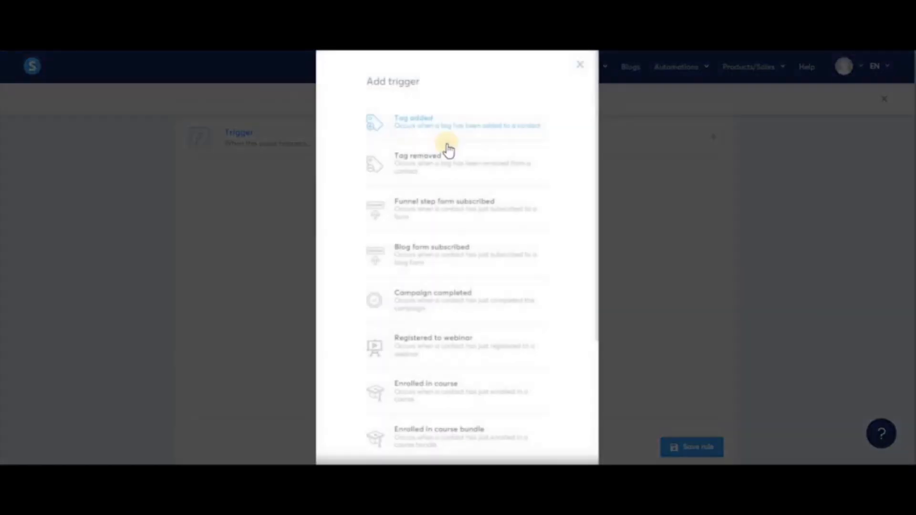
left_click(481, 169)
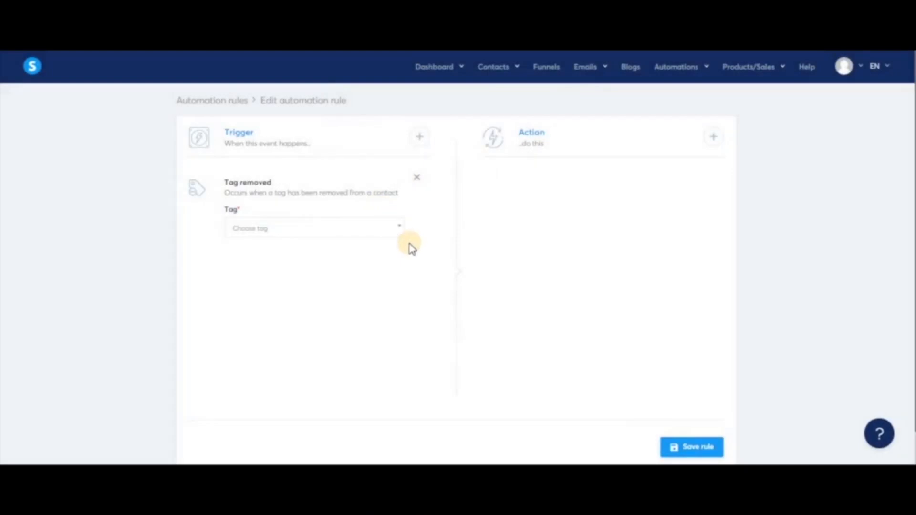
left_click(395, 234)
left_click(301, 266)
left_click(714, 137)
left_click(442, 286)
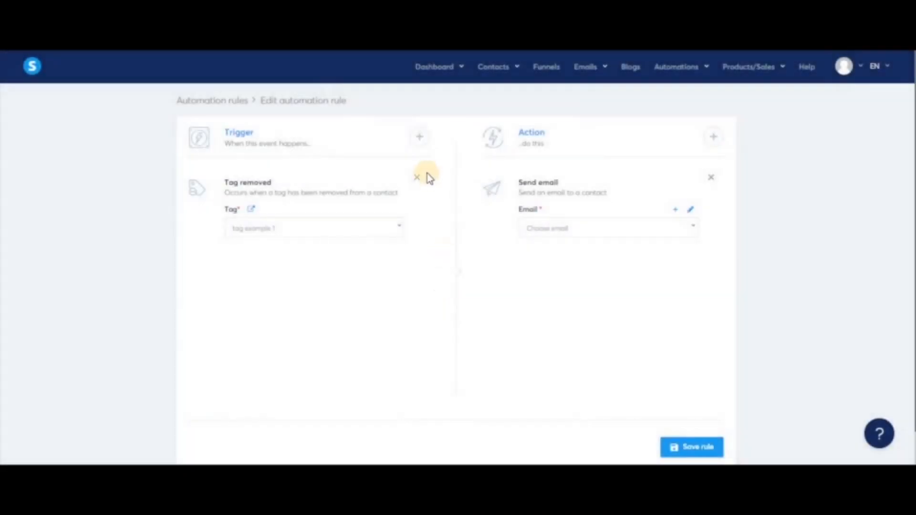
- Replace the trigger with Funnel step form subscribed, using SIO funnel and its Squeeze page
left_click(417, 180)
left_click(418, 138)
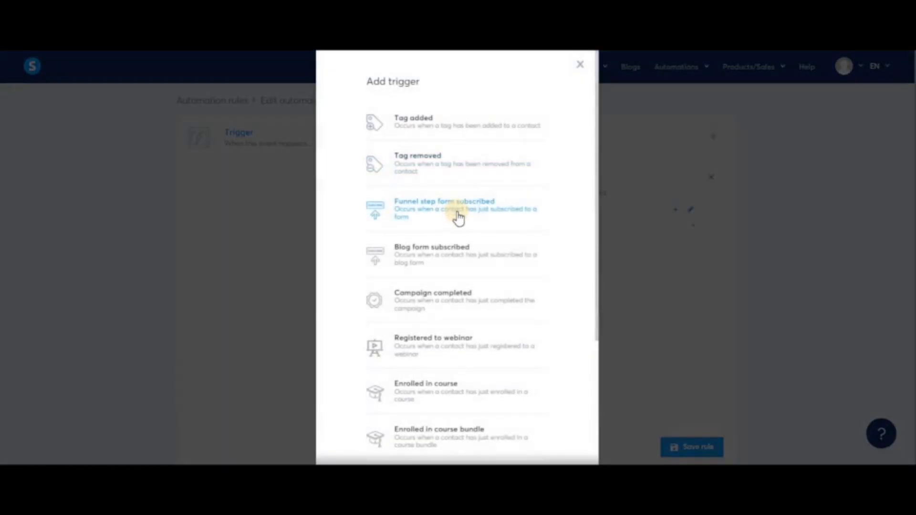
left_click(458, 218)
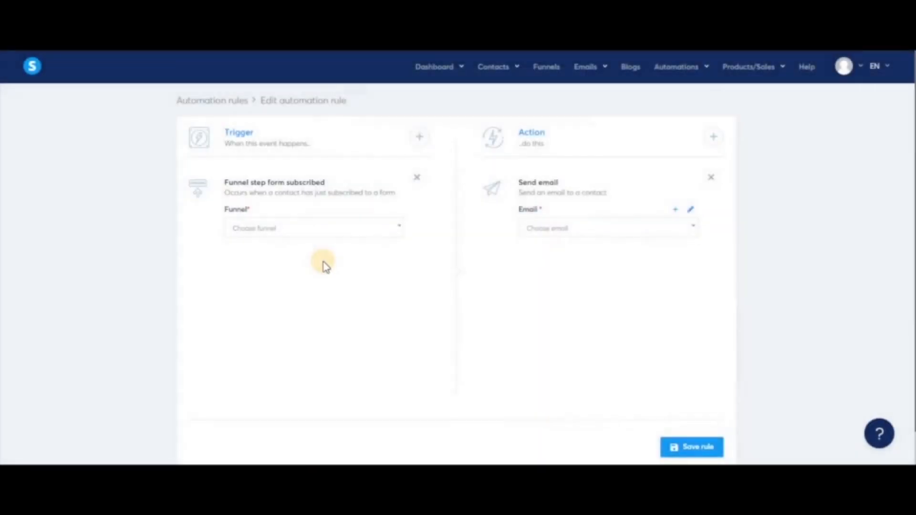
left_click(385, 229)
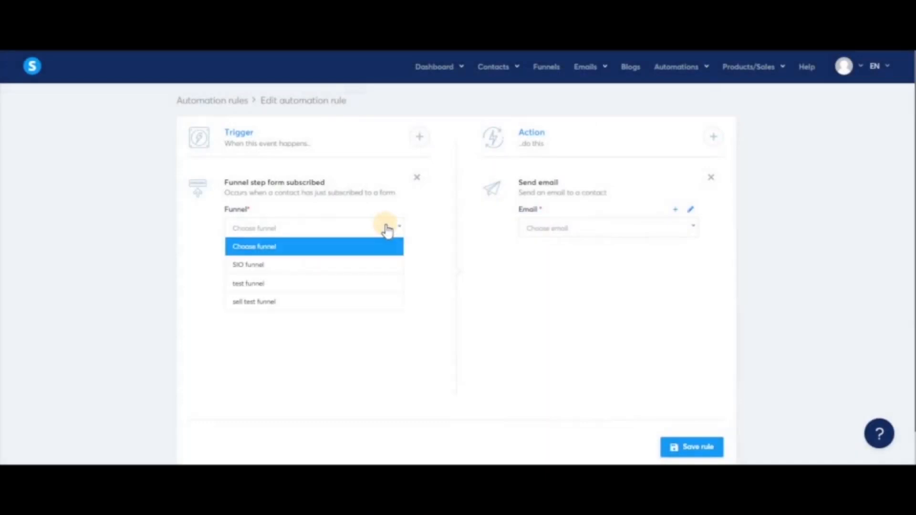
left_click(344, 267)
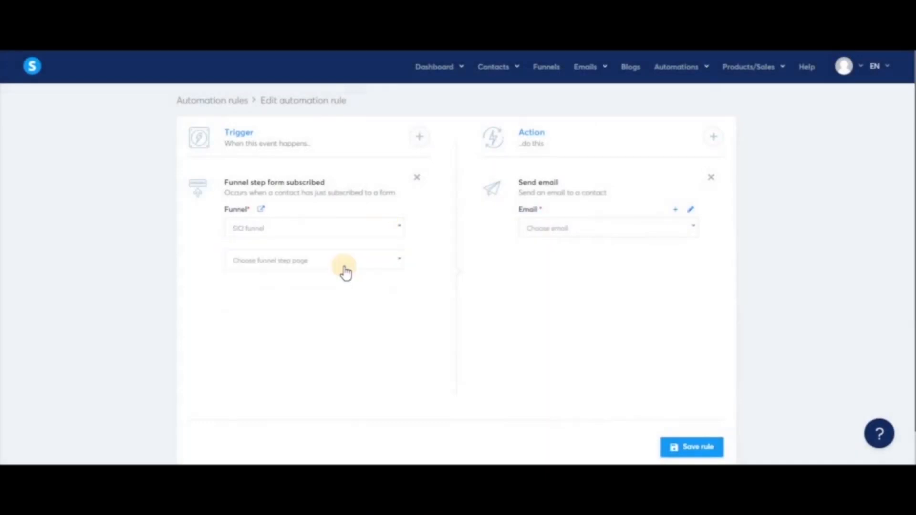
left_click(371, 269)
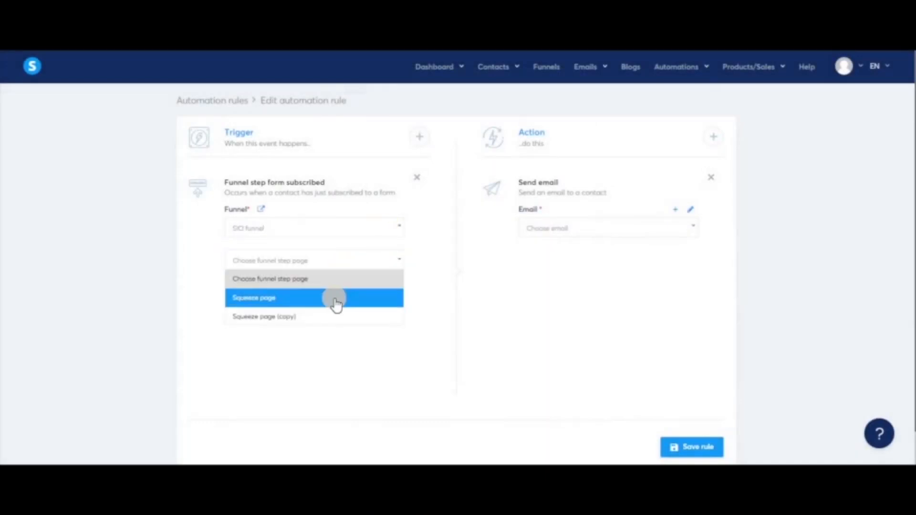
left_click(335, 300)
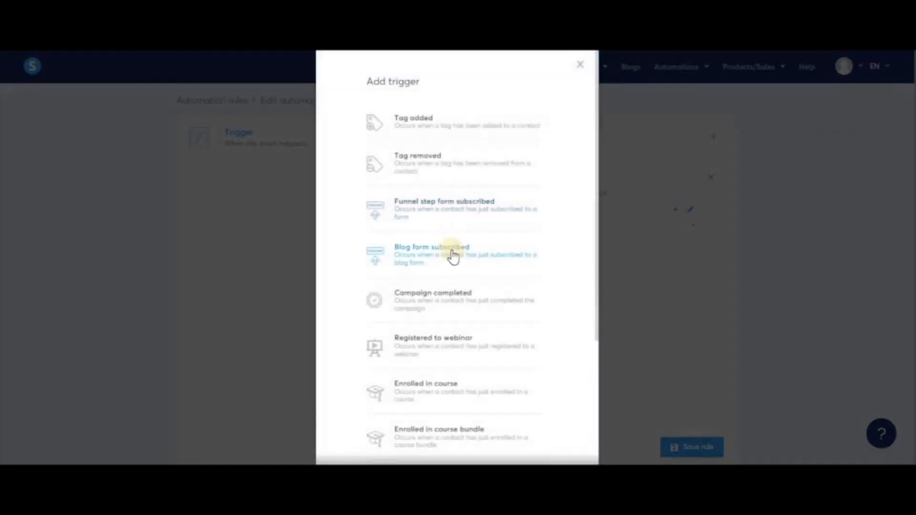
- Switch the trigger to Blog form subscribed, with "blog example" as the blog and Blog page as the blog entity
left_click(457, 262)
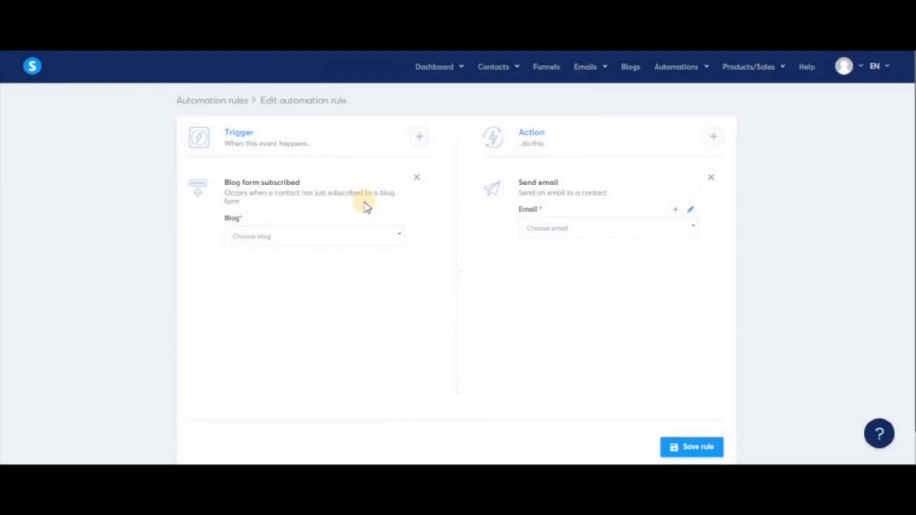
left_click(396, 237)
left_click(317, 270)
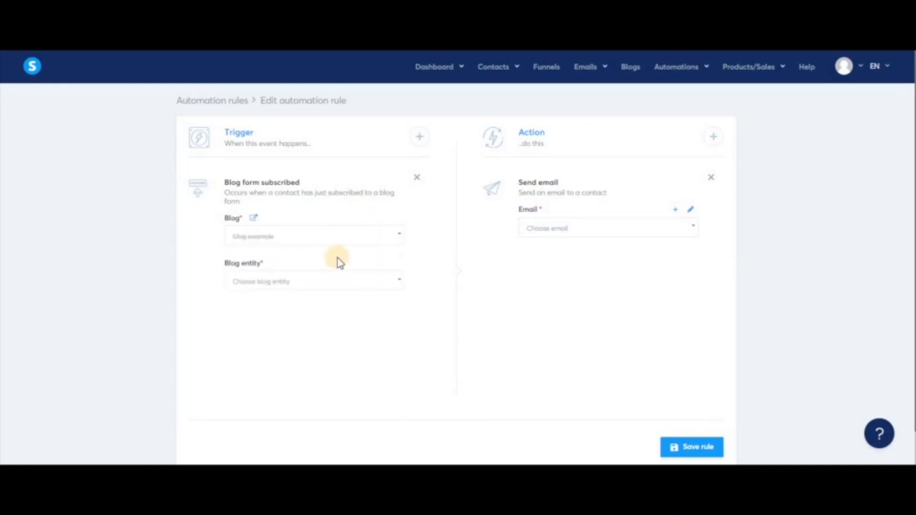
left_click(324, 288)
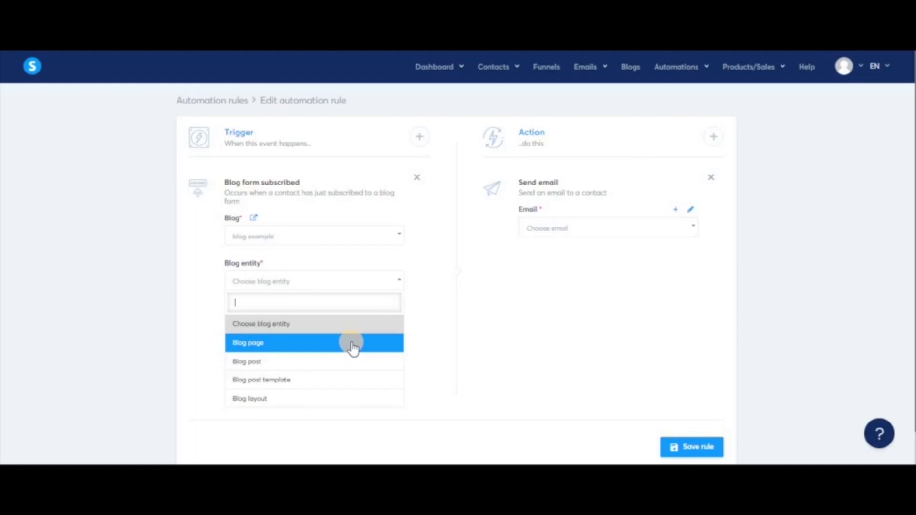
left_click(352, 348)
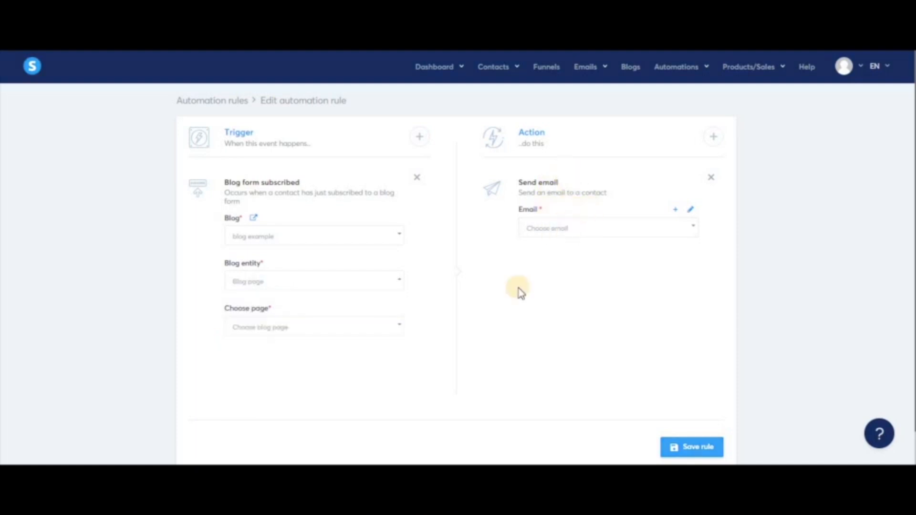
- Replace the trigger with Campaign completed and the action with Unsubscribe from campaign, choosing "test campaign" for both
left_click(416, 177)
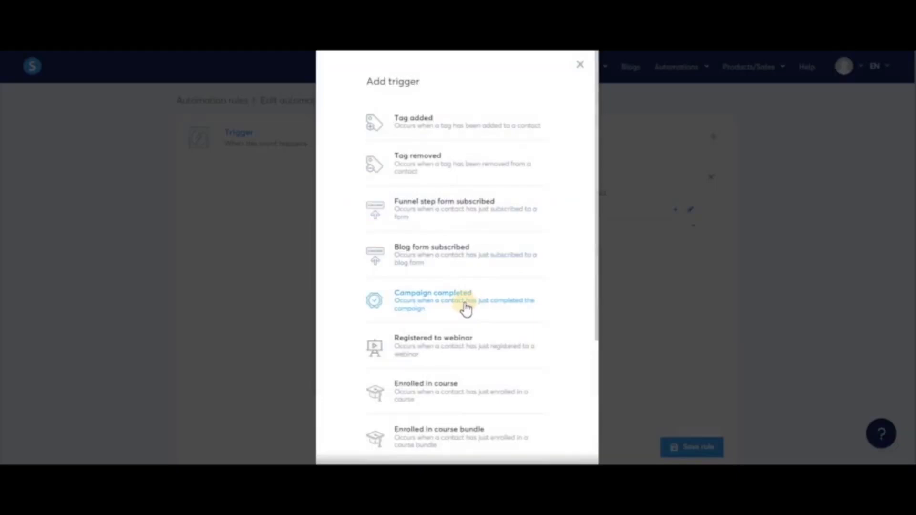
left_click(465, 309)
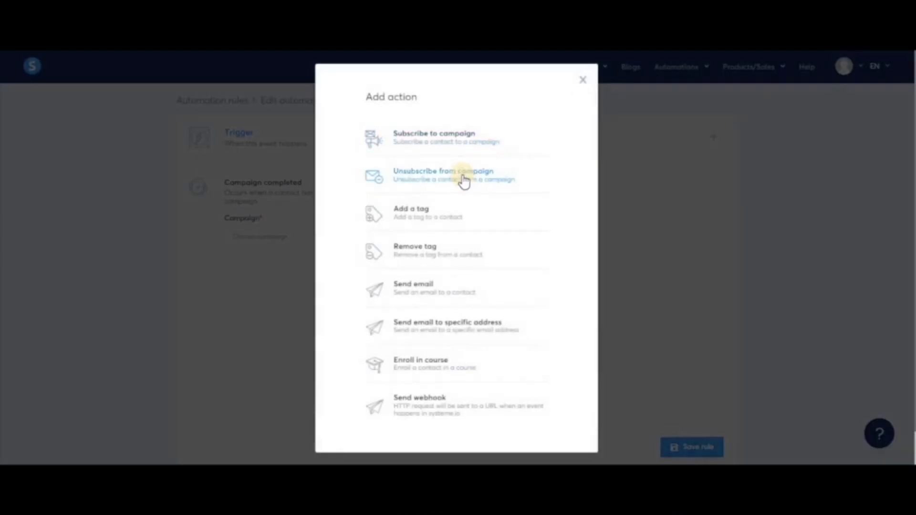
left_click(462, 180)
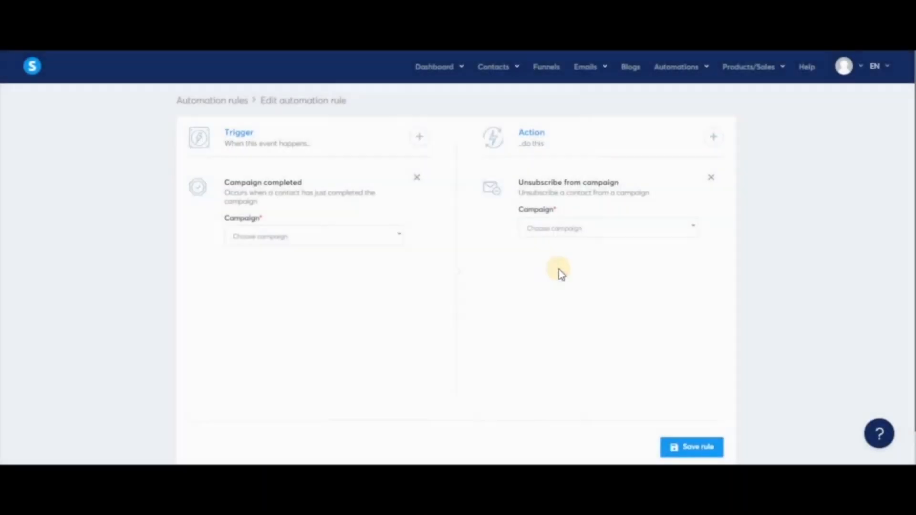
left_click(592, 233)
left_click(548, 265)
left_click(353, 236)
left_click(296, 276)
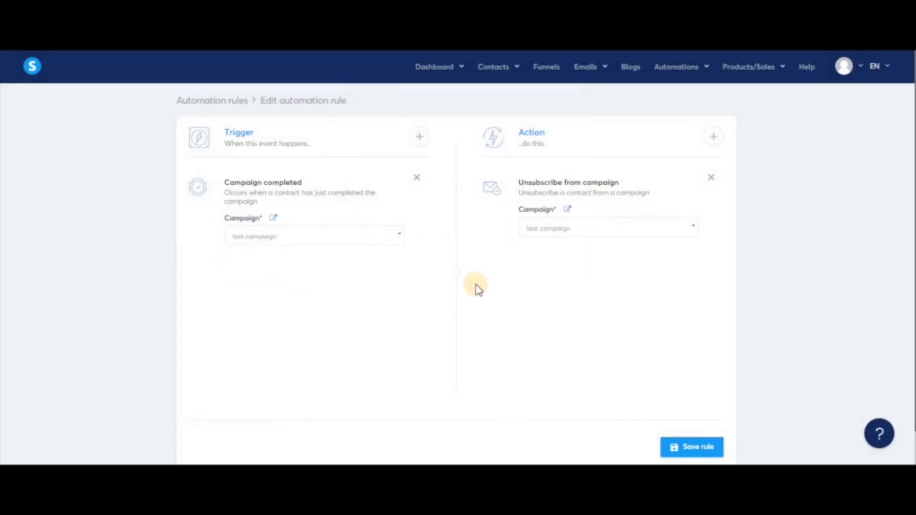
- Replace the trigger with Registered to webinar and check the funnels available for it
left_click(415, 178)
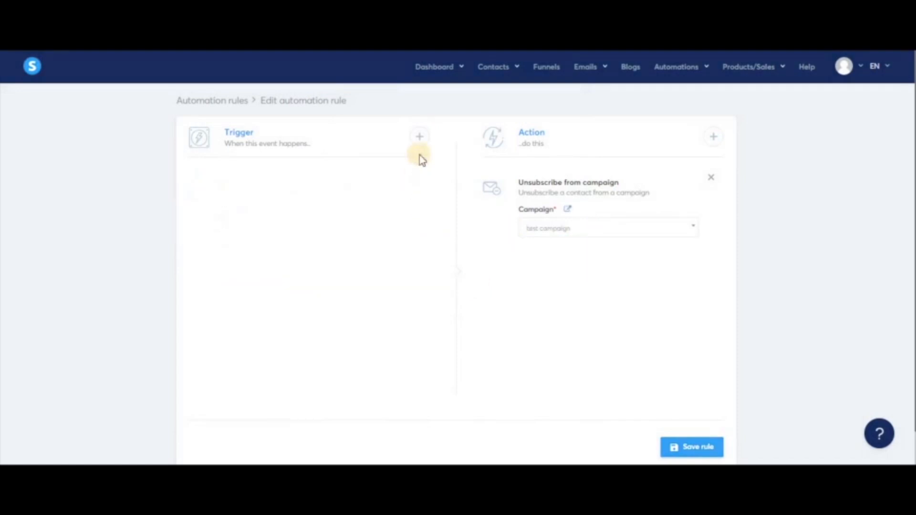
left_click(420, 144)
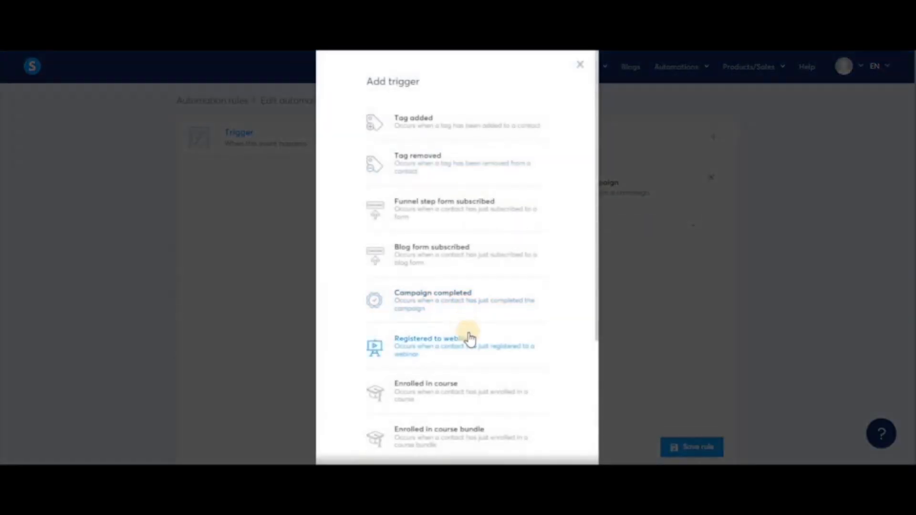
left_click(470, 351)
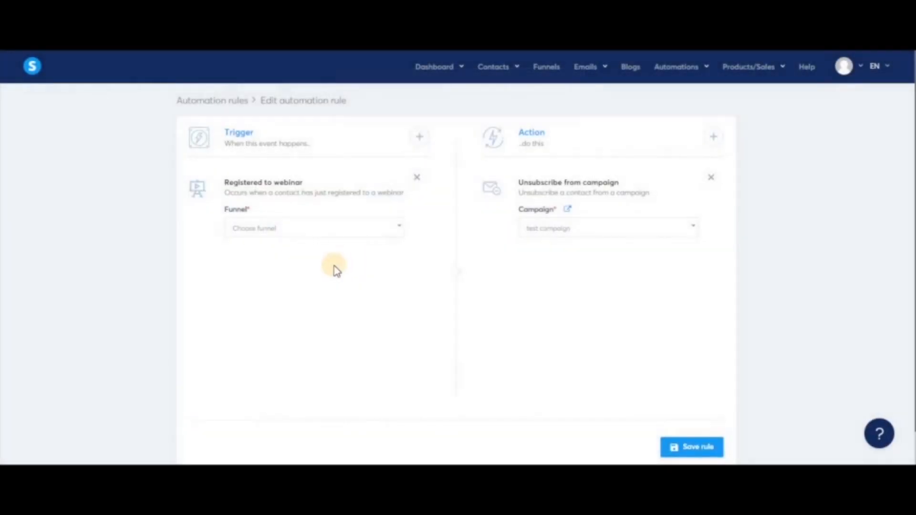
left_click(341, 232)
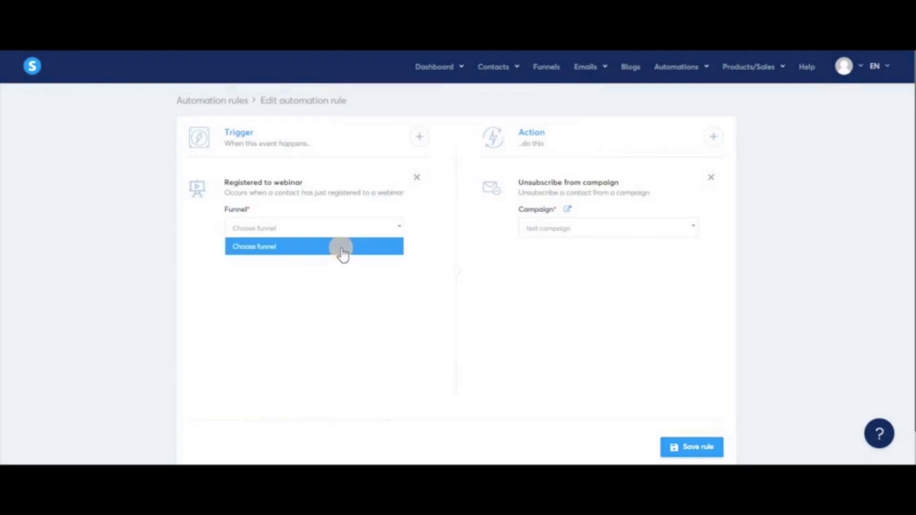
left_click(381, 225)
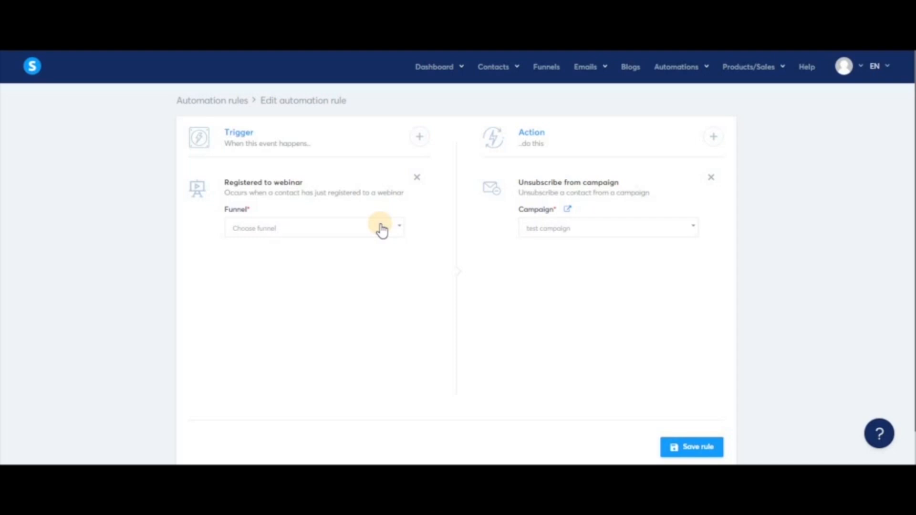
- Replace the trigger with Enrolled in course for "course" and the action with Send email
left_click(712, 179)
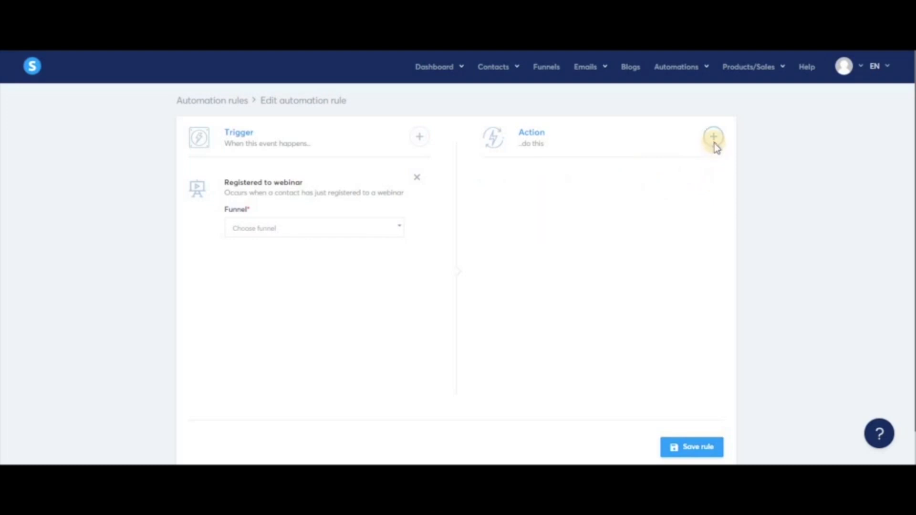
left_click(713, 138)
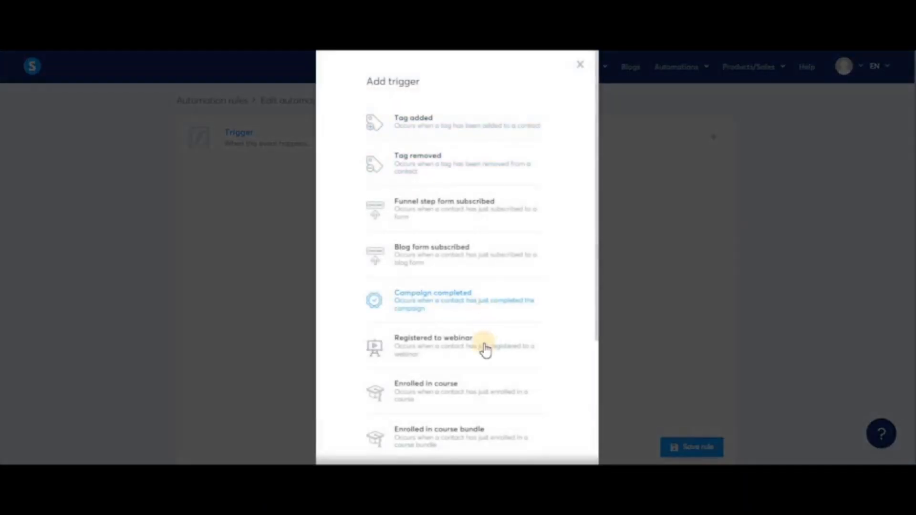
scroll(485, 350, "down", 2)
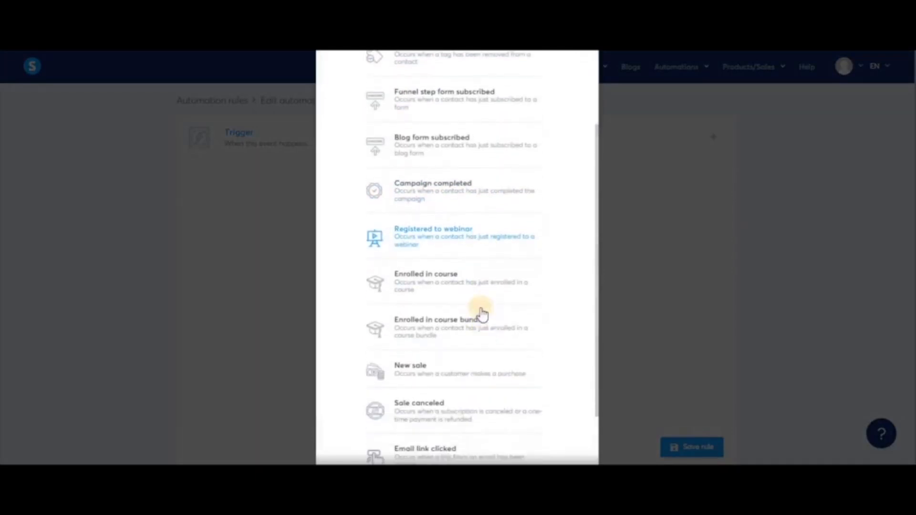
left_click(462, 283)
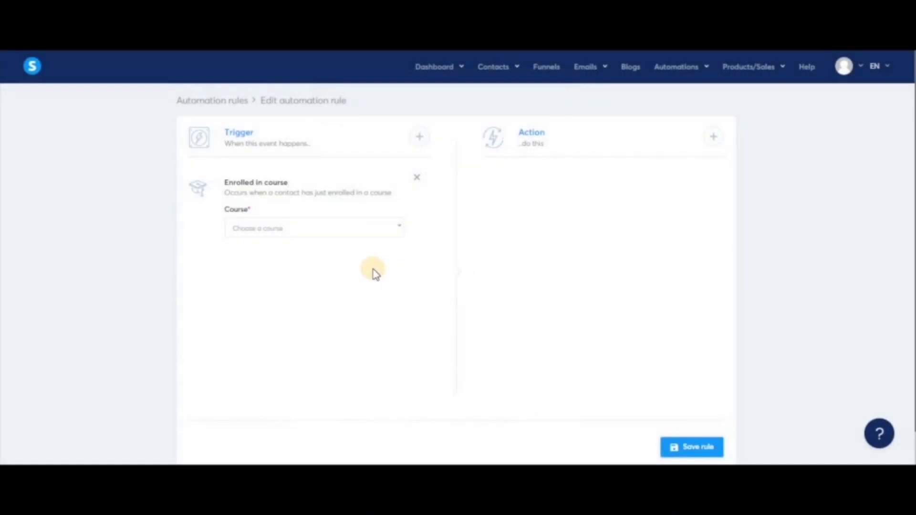
left_click(399, 232)
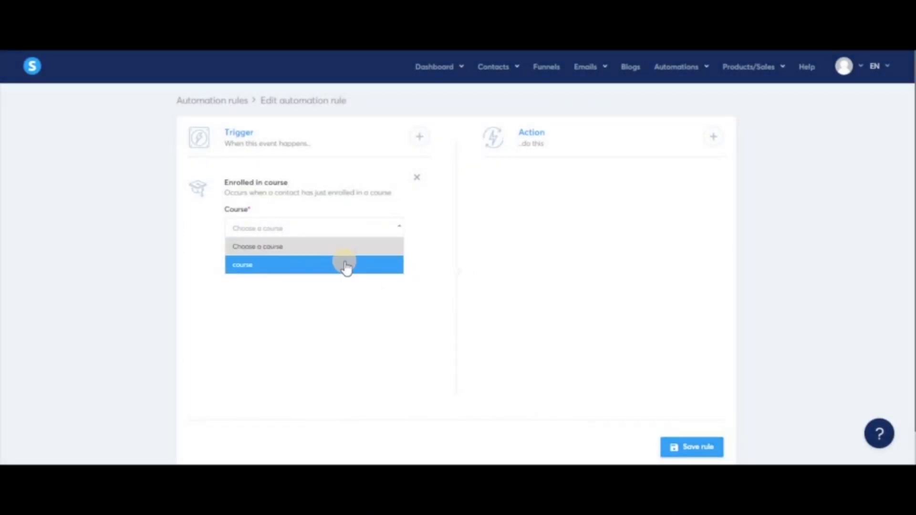
left_click(346, 266)
left_click(713, 140)
left_click(523, 295)
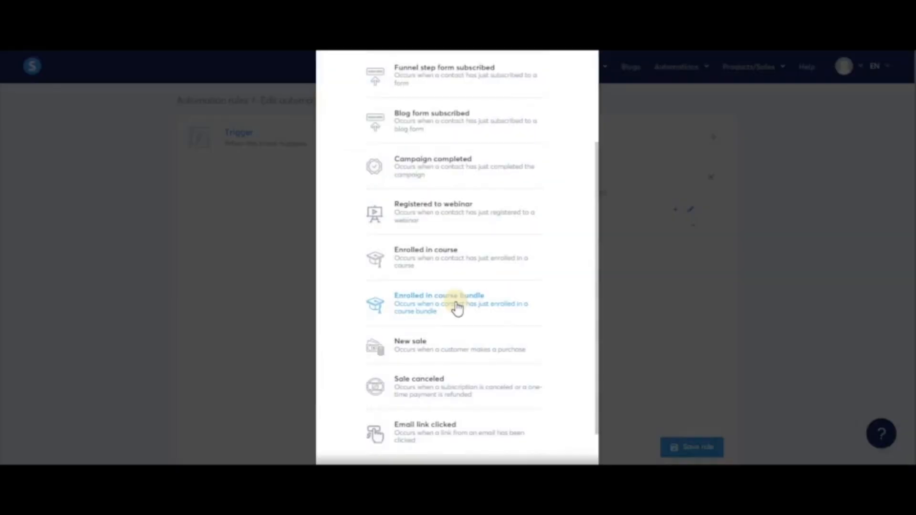
- Replace the trigger with New sale for the Order Form step of "sell test funnel", and choose "automatic email test" as the email to send
left_click(454, 307)
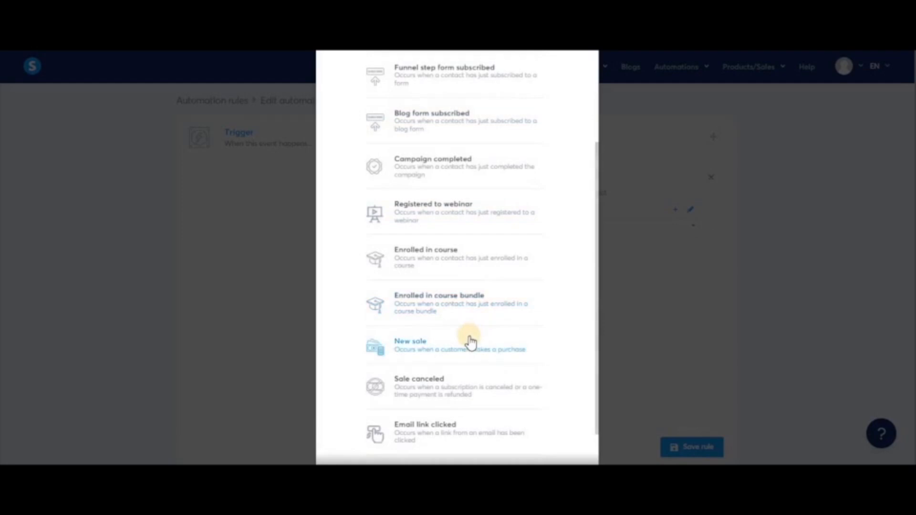
left_click(432, 344)
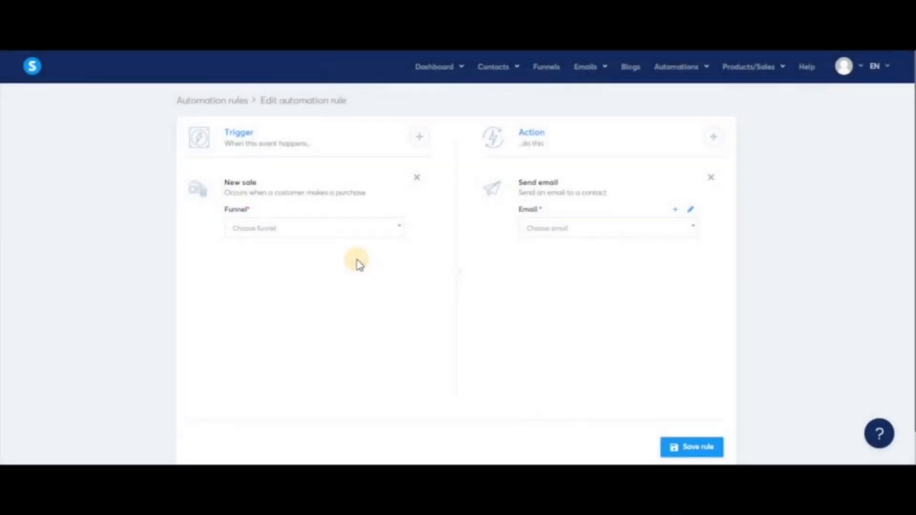
left_click(387, 229)
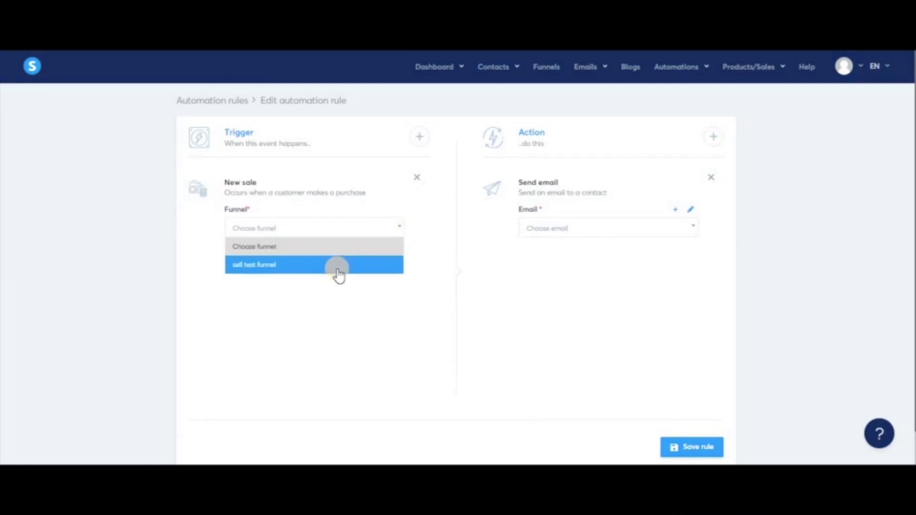
left_click(338, 270)
left_click(355, 282)
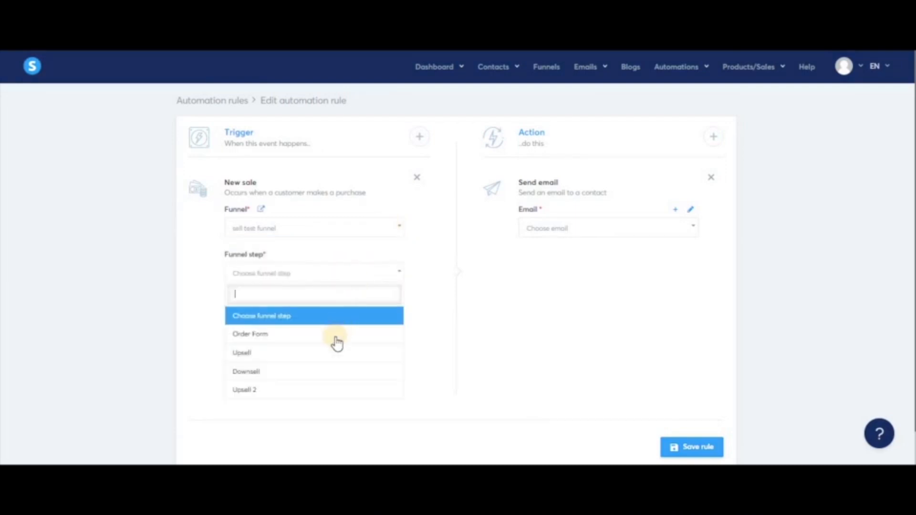
left_click(335, 337)
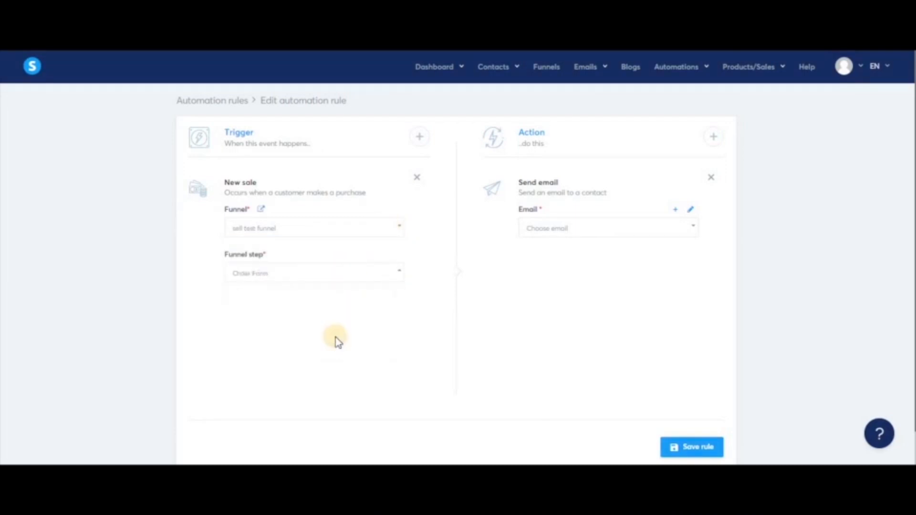
left_click(610, 228)
left_click(595, 264)
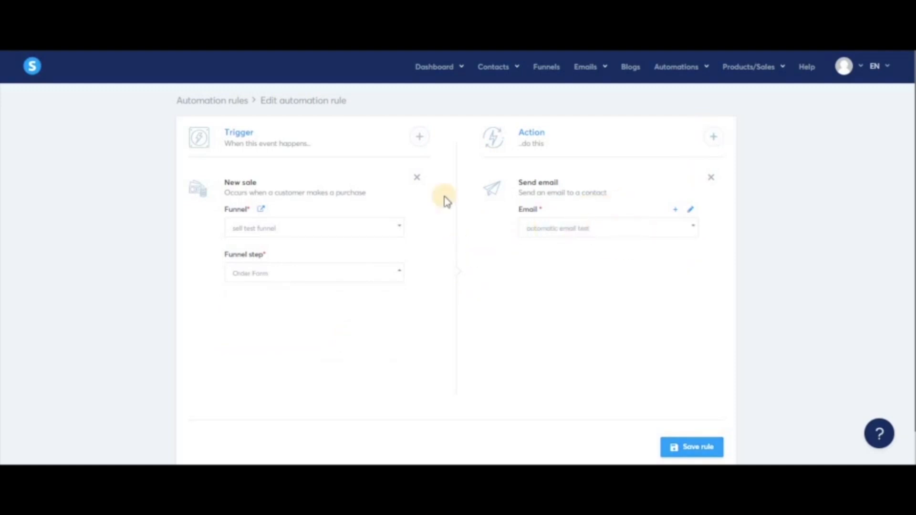
- Replace the New sale trigger with Sale canceled
left_click(416, 178)
left_click(420, 137)
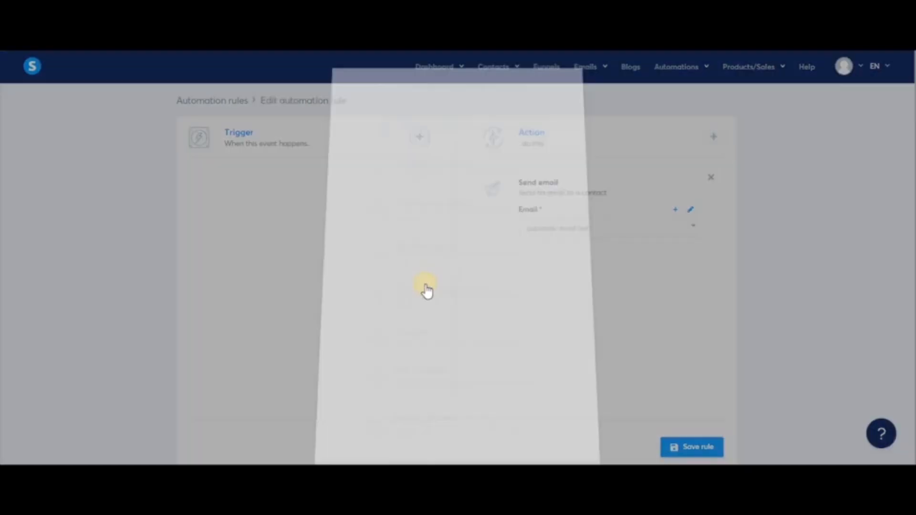
scroll(429, 310, "down", 1)
left_click(442, 333)
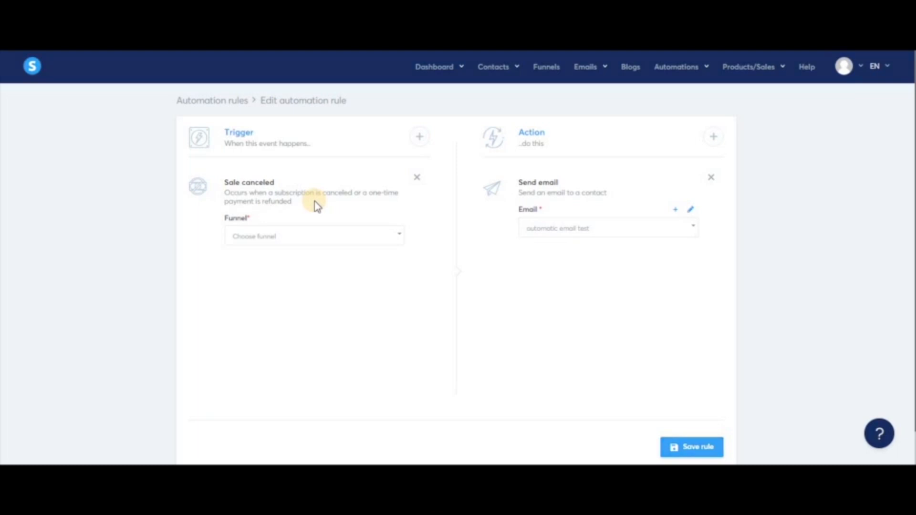
- Replace the trigger with Email link clicked and look through the emails available for it
left_click(414, 181)
left_click(418, 138)
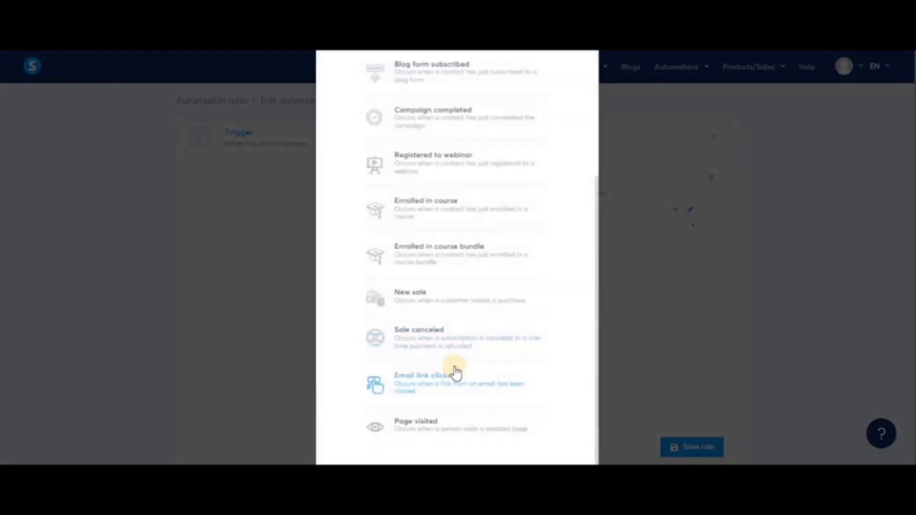
left_click(453, 382)
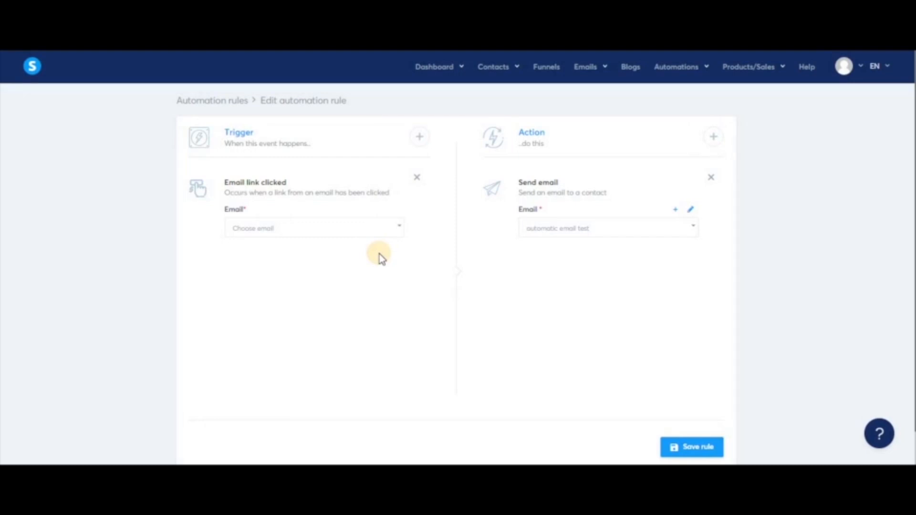
left_click(387, 229)
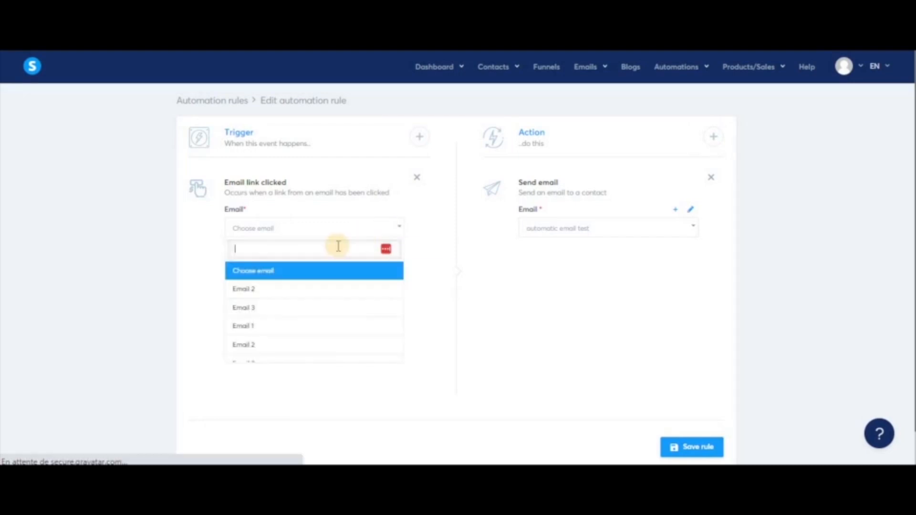
scroll(325, 303, "down", 3)
scroll(326, 305, "down", 2)
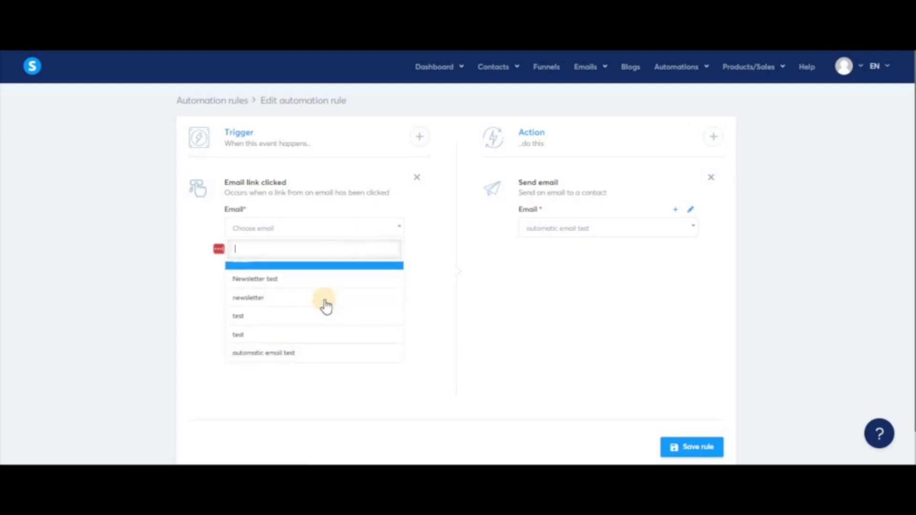
scroll(325, 305, "up", 3)
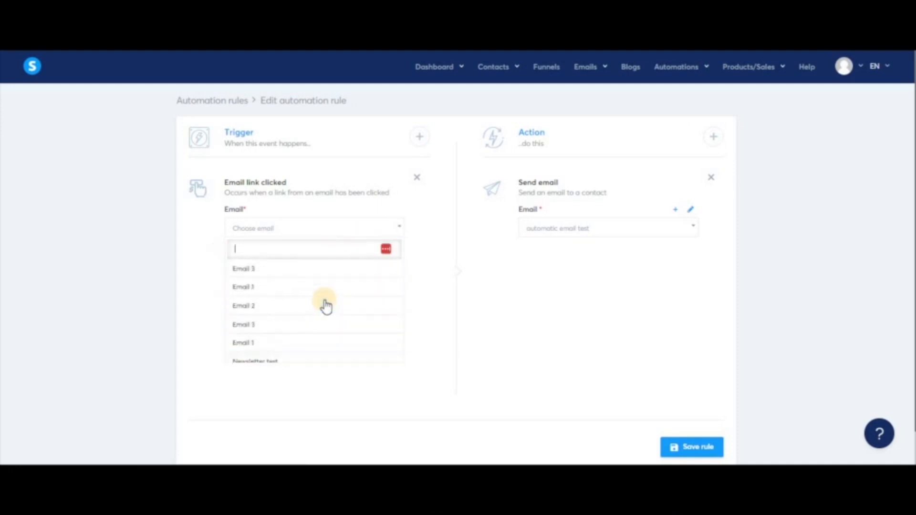
scroll(326, 305, "down", 3)
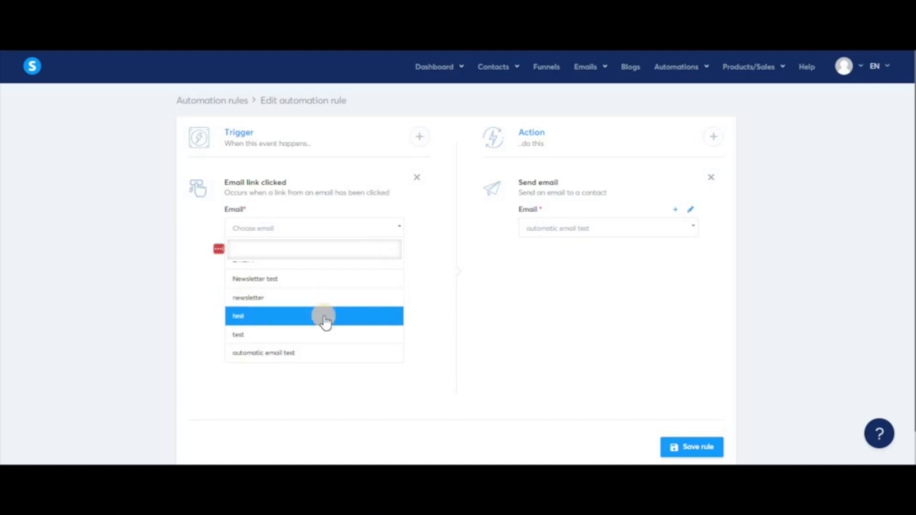
scroll(319, 311, "up", 2)
scroll(319, 311, "up", 2)
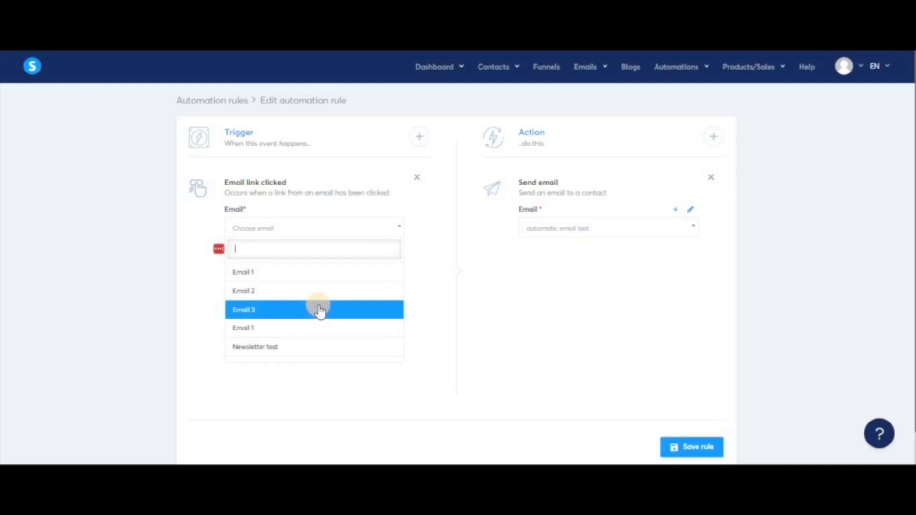
left_click(461, 317)
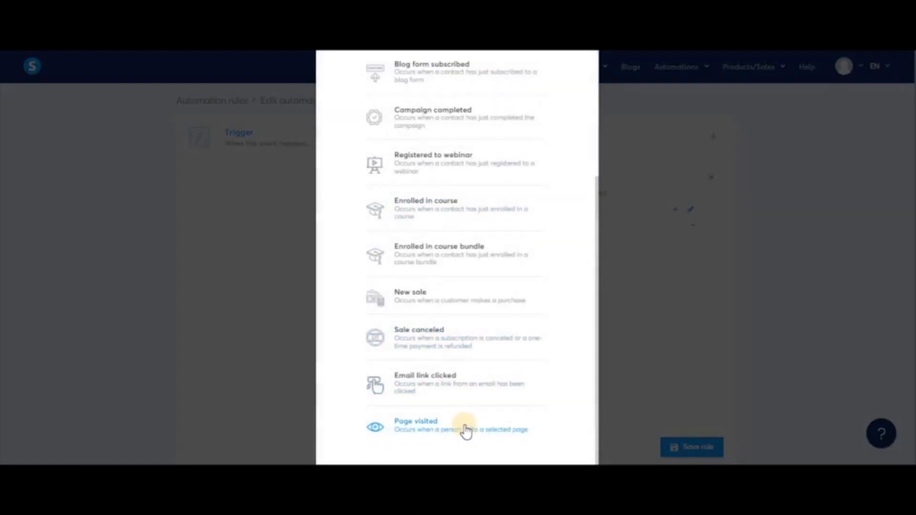
- Set the trigger to Page visited and the action to Send email to specific address, and open its email message for editing
left_click(465, 429)
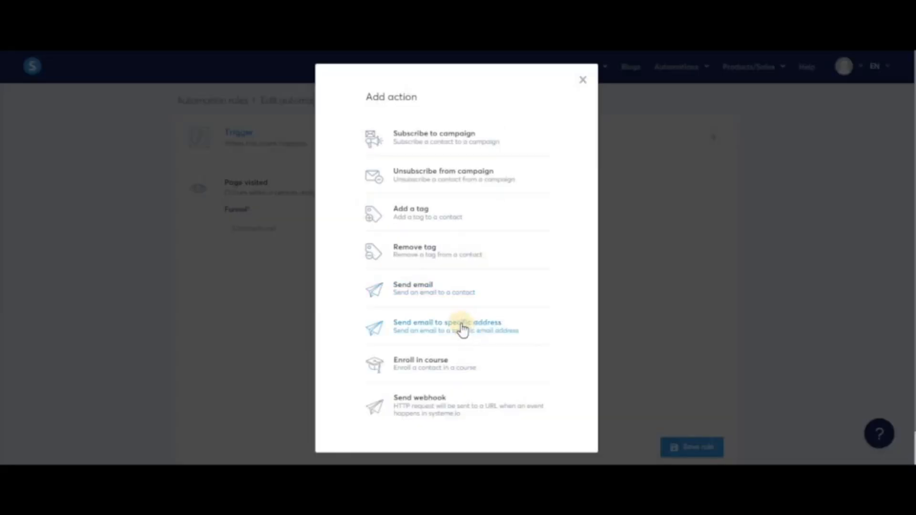
left_click(462, 329)
left_click(682, 228)
left_click(682, 228)
left_click(691, 212)
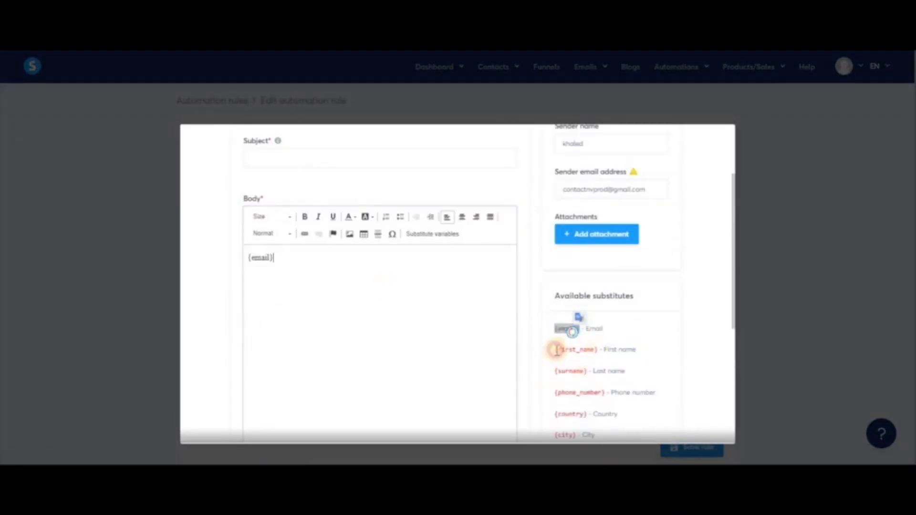
- Add the {first_name} and {phone_number} substitutes to the email body on separate lines below {email}
left_click_drag(598, 351, 553, 351)
key("ctrl+c")
left_click(349, 292)
key("Return")
key("Return")
key("ctrl+v")
left_click_drag(605, 392, 552, 392)
key("ctrl+c")
left_click(345, 301)
key("Return")
key("Return")
key("ctrl+v")
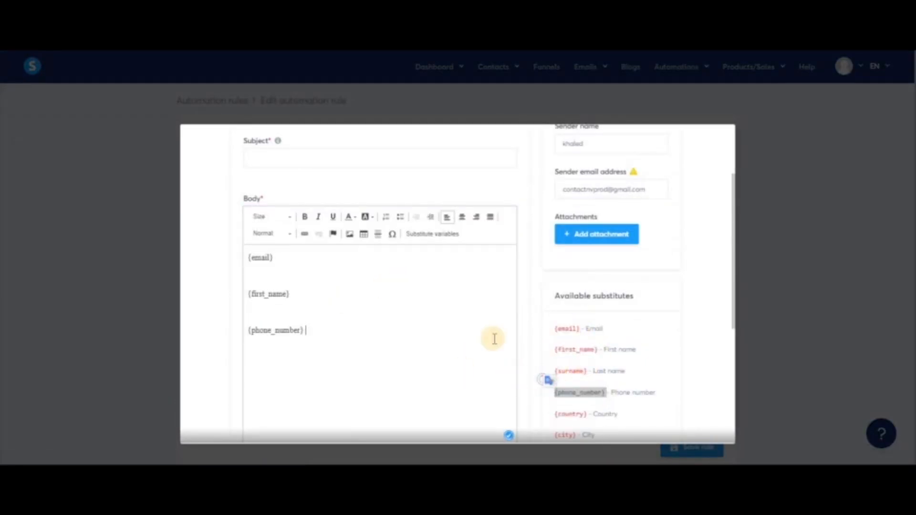
- Review the recipient address and subject fields of the email message
scroll(494, 339, "up", 1)
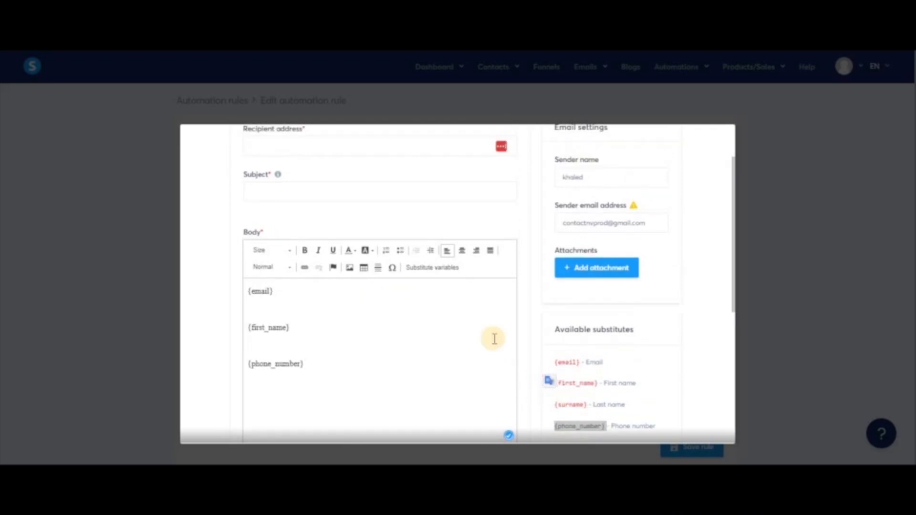
scroll(491, 337, "up", 2)
left_click(358, 212)
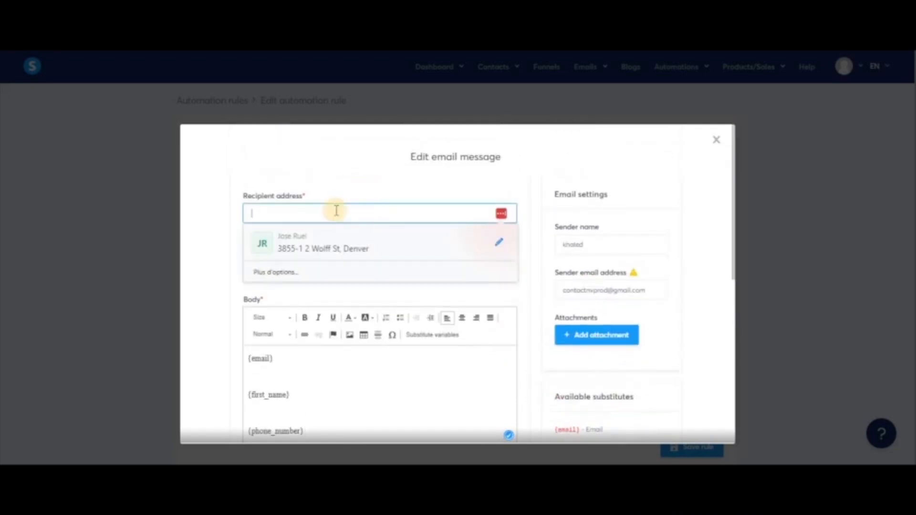
left_click(327, 256)
scroll(329, 255, "down", 1)
scroll(374, 364, "down", 1)
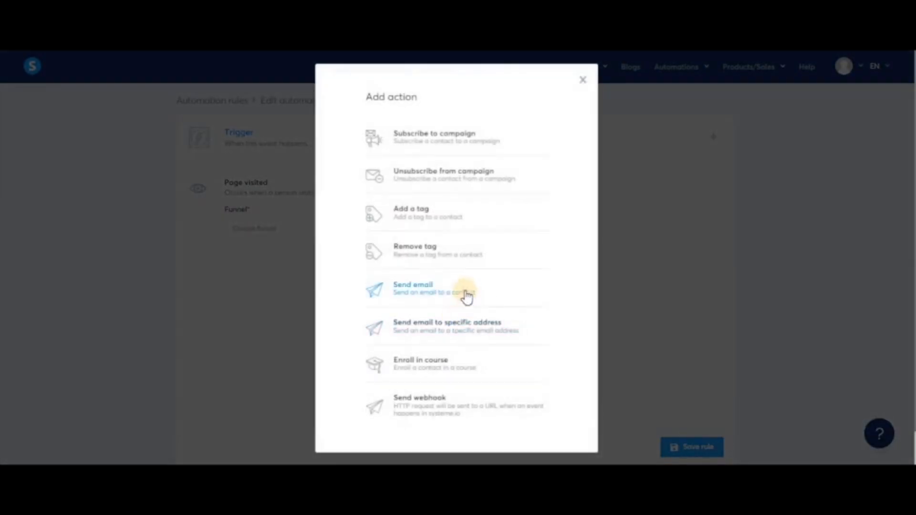
- Set the action to Enroll in course, selecting "course" with the Drip content option
left_click(476, 372)
left_click(616, 231)
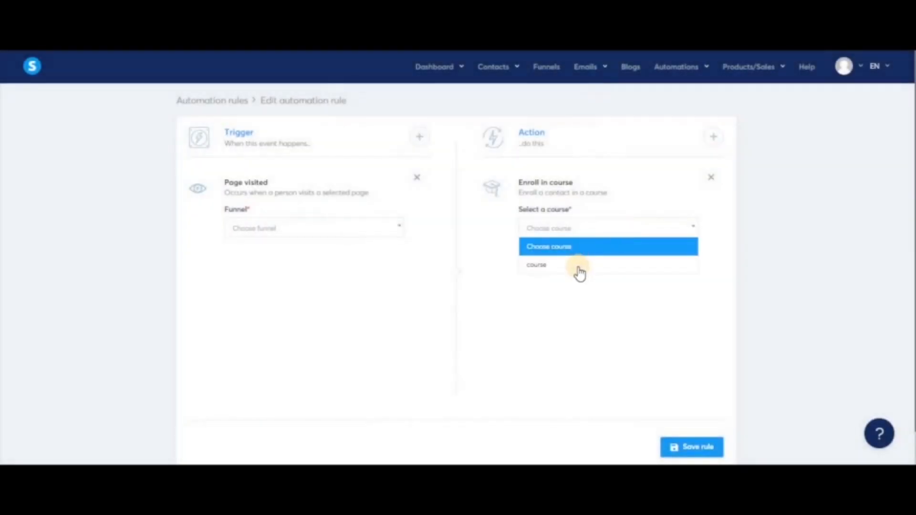
left_click(578, 263)
left_click(615, 261)
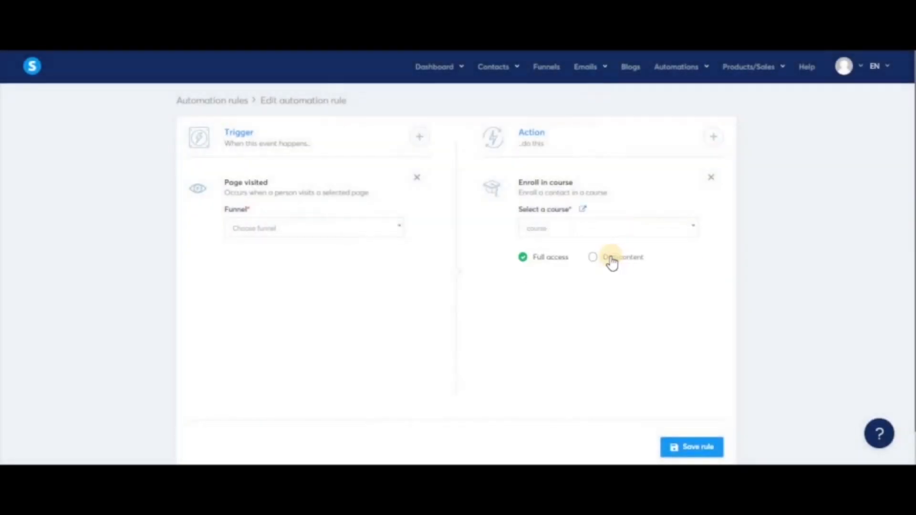
- Switch the Enroll in course action from drip content to Full access
left_click(547, 261)
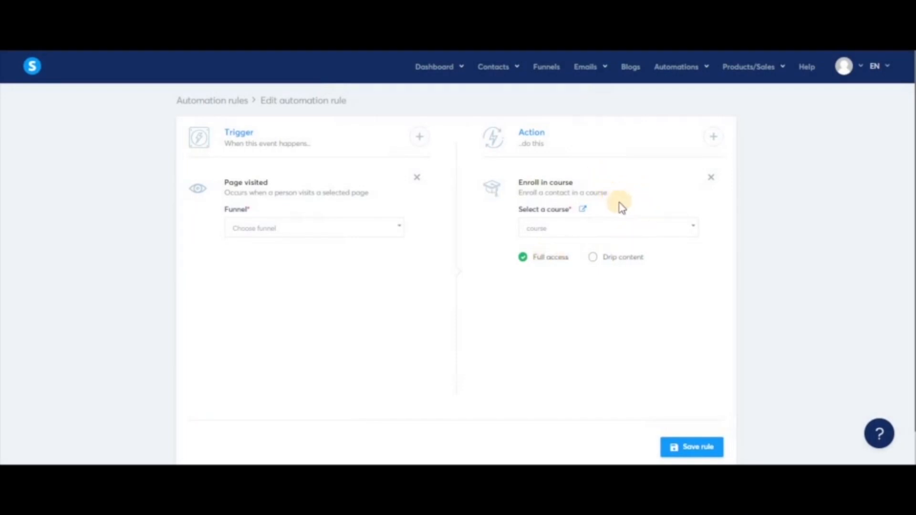
- Add a Send webhook action alongside the course enrollment and start filling in its webhook URL
left_click(713, 138)
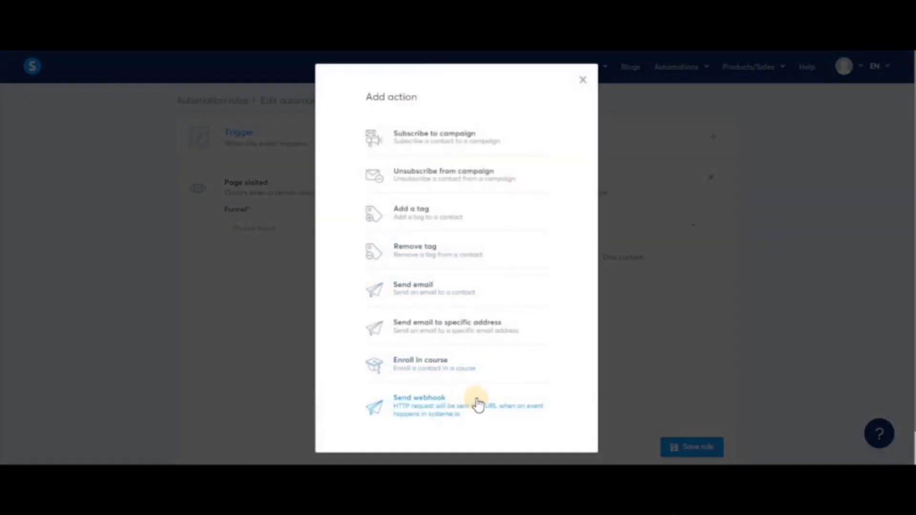
left_click(474, 403)
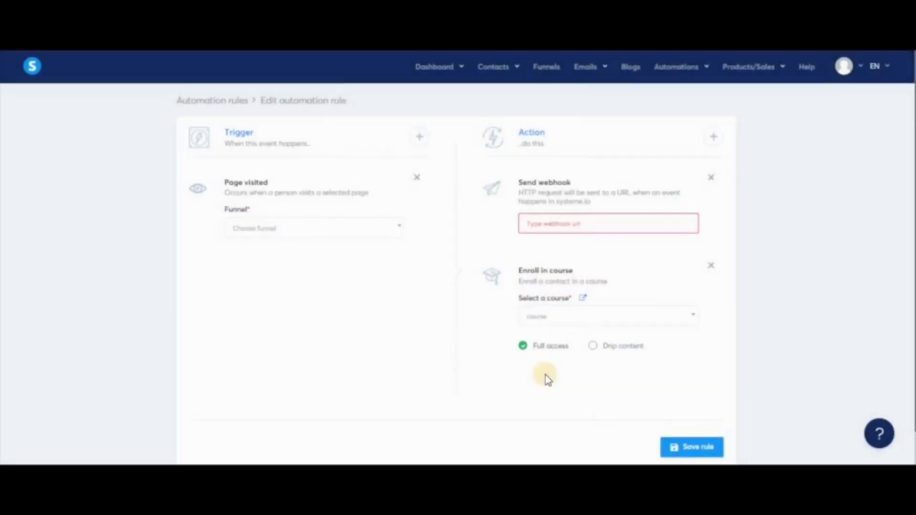
left_click(606, 226)
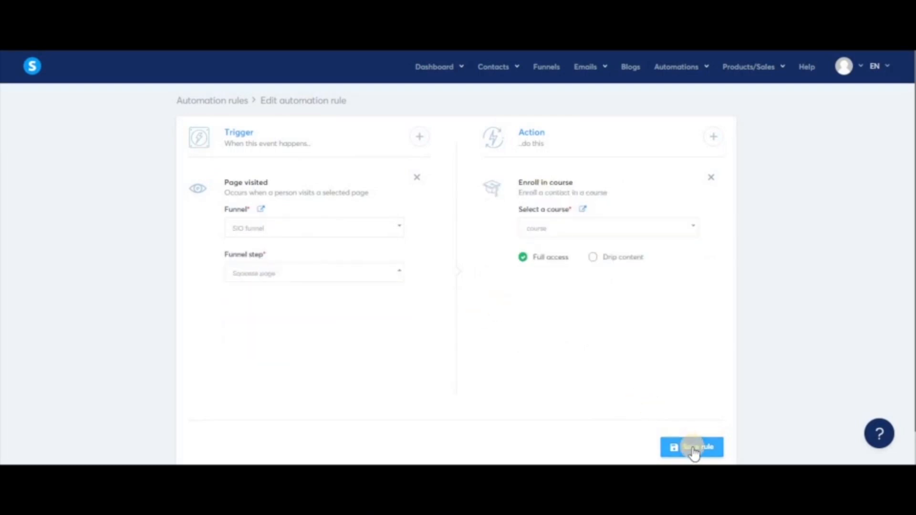
- Save the rule that enrolls visitors of the SIO funnel's Squeeze page in the course
left_click(694, 450)
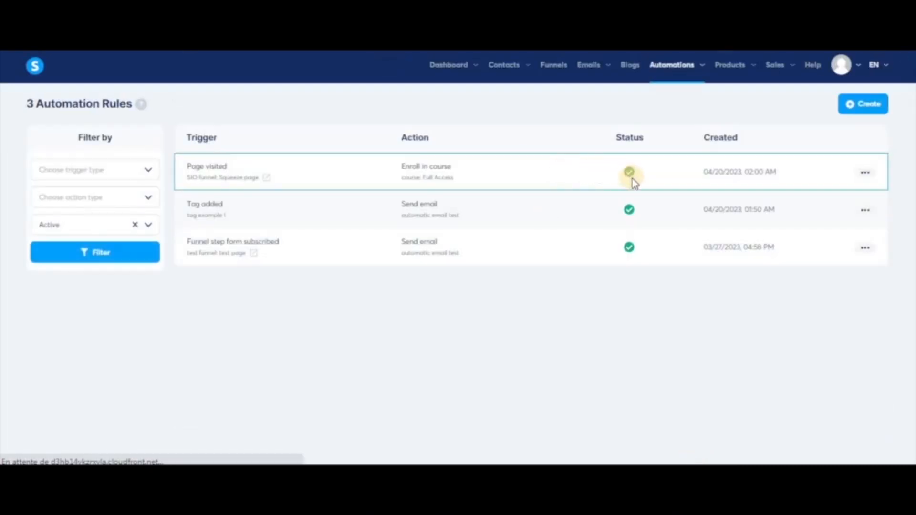
- Examine the trigger type, action type and status options available for filtering the automation rules
left_click(146, 172)
scroll(106, 245, "down", 3)
scroll(103, 244, "up", 3)
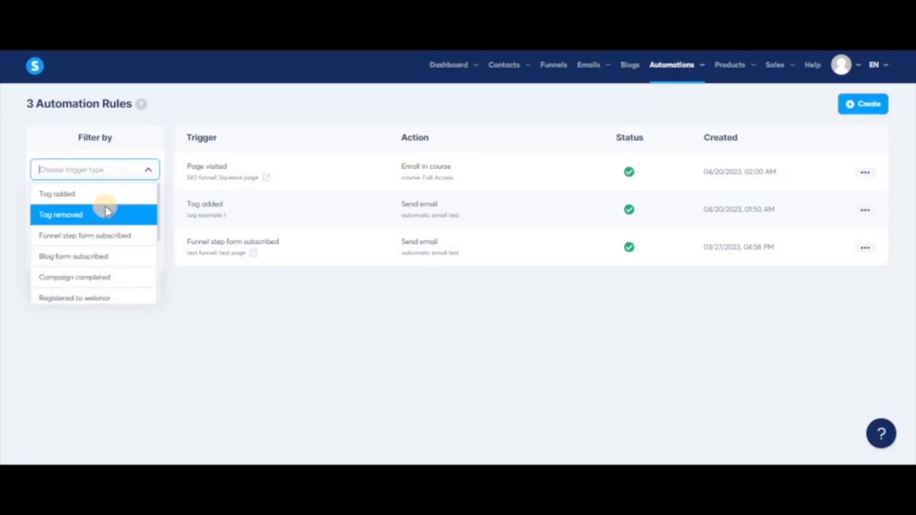
left_click(156, 150)
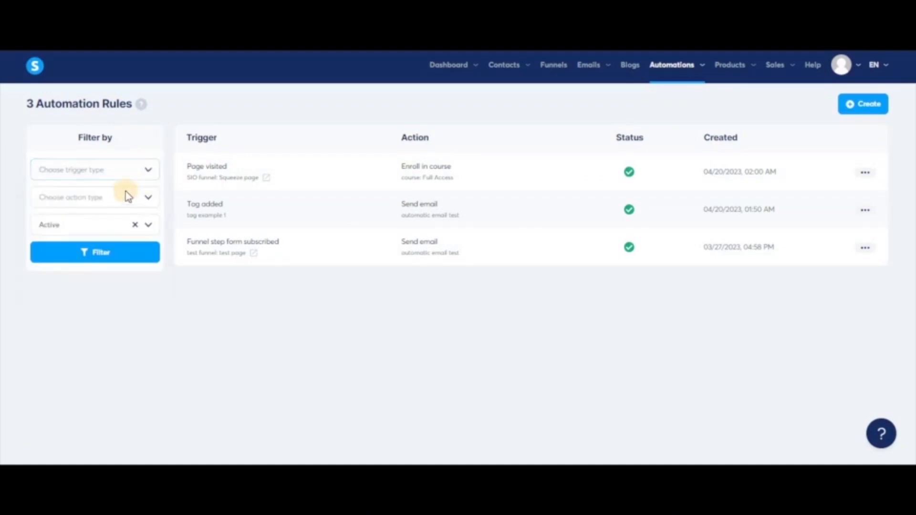
left_click(148, 199)
left_click(148, 199)
left_click(149, 226)
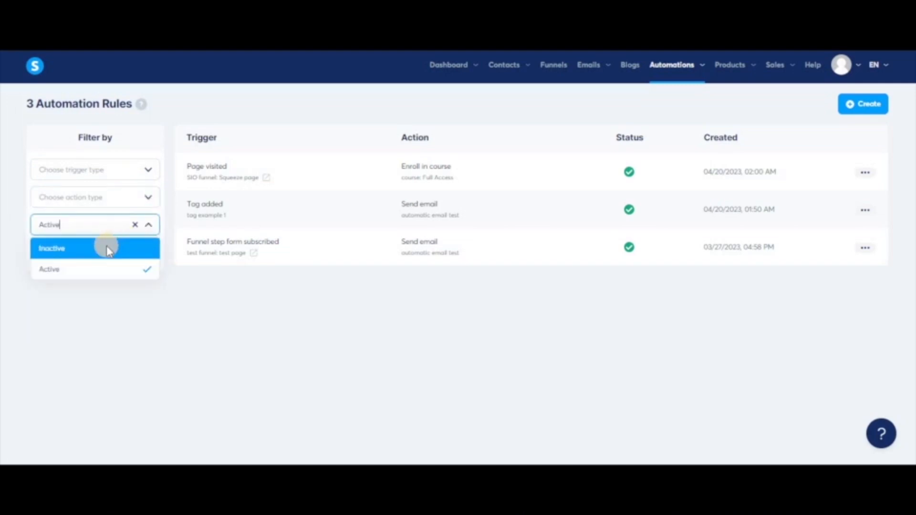
left_click(337, 365)
- Open the Page visited rule for editing and disable it
left_click(870, 173)
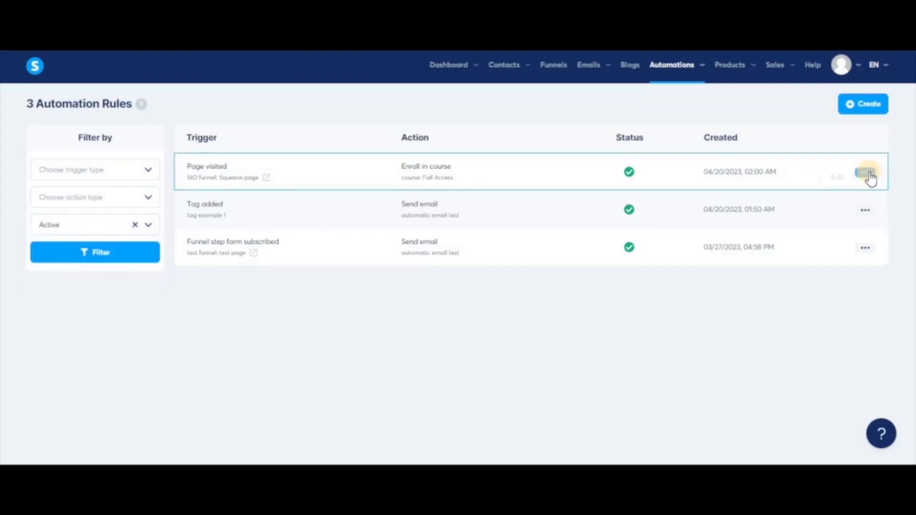
left_click(837, 180)
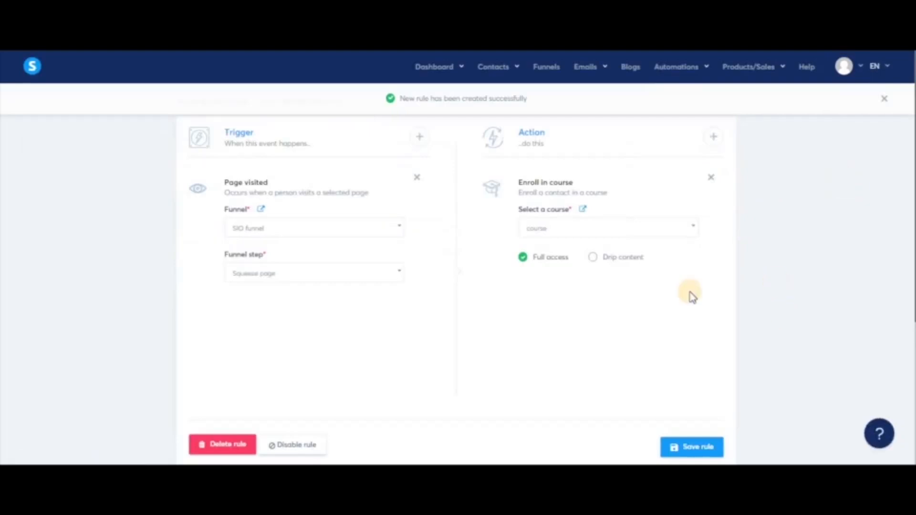
left_click(297, 445)
left_click(424, 291)
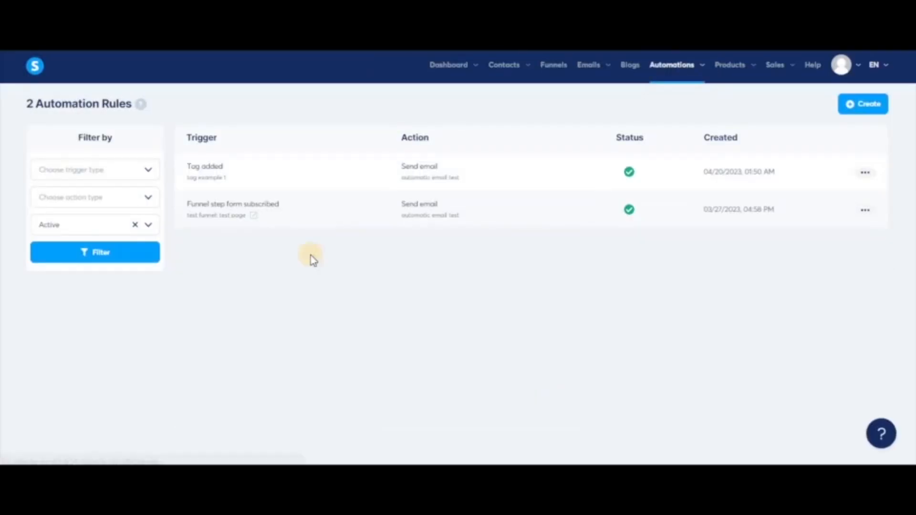
- Filter the automation rules by Inactive status and enable the Page visited rule again
left_click(149, 224)
left_click(84, 248)
left_click(88, 254)
left_click(840, 179)
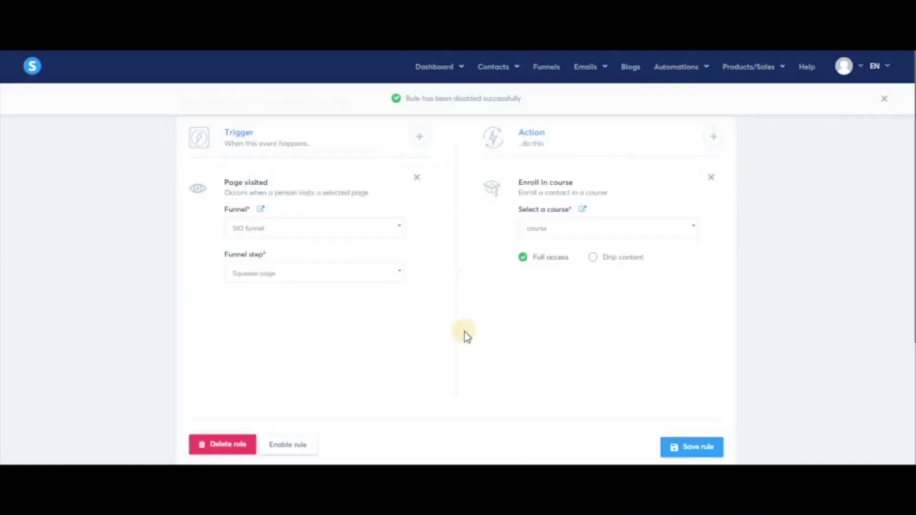
left_click(304, 448)
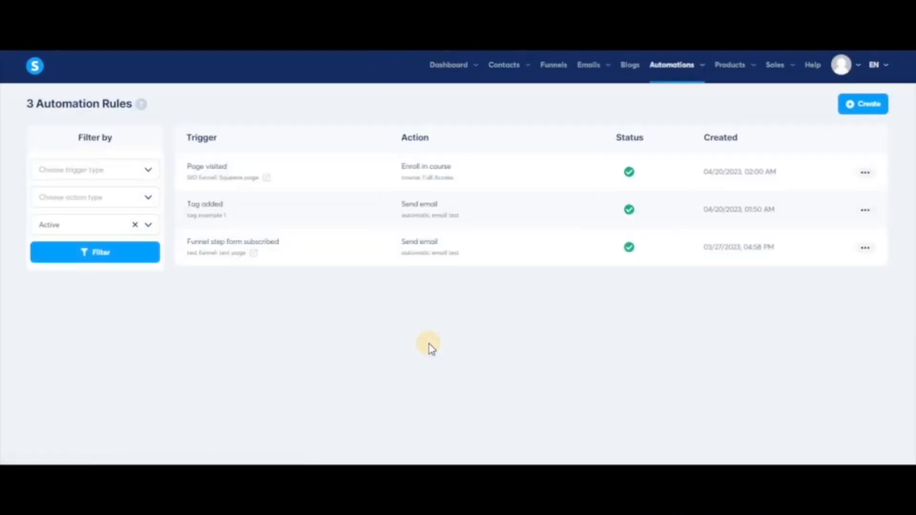